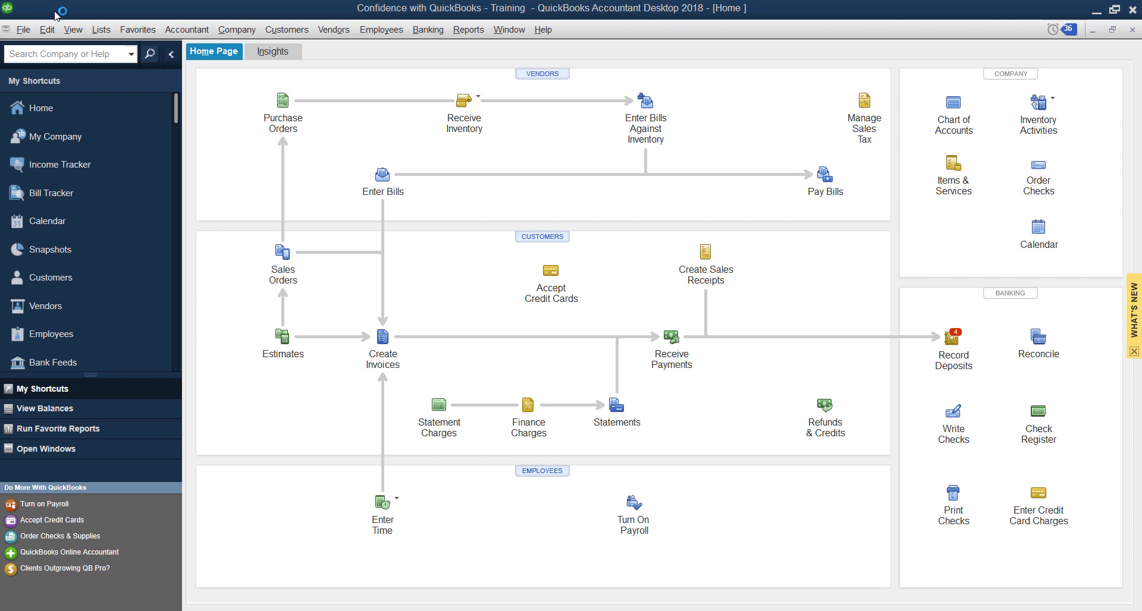
# Open the Edit menu from the QuickBooks Home Page
pyautogui.click(52, 30)
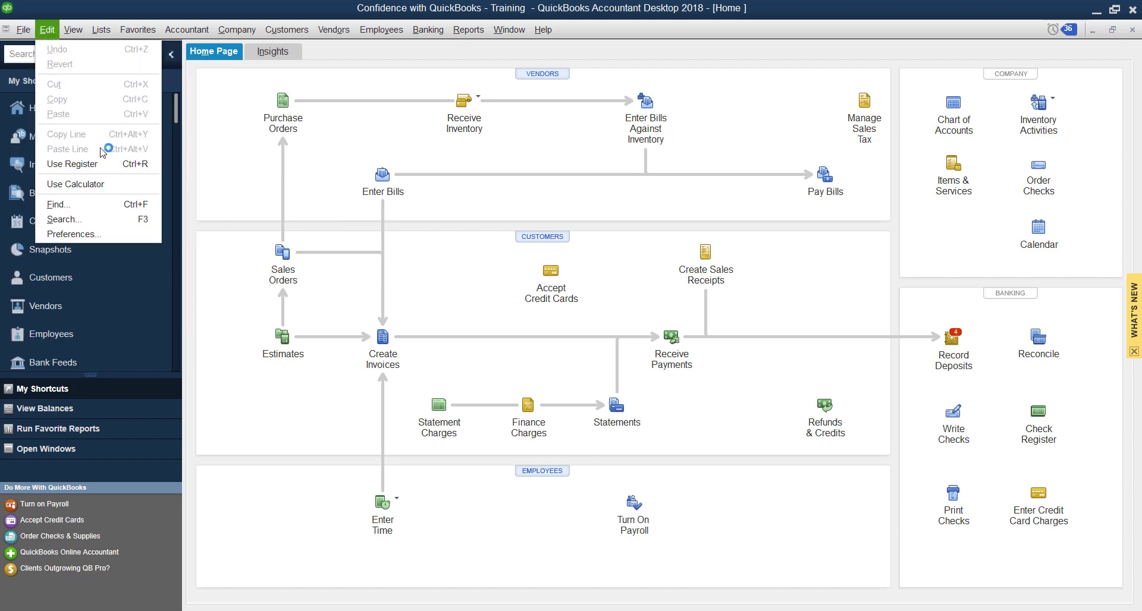
# Open Preferences at Send Forms and select the listed Gmail address
pyautogui.click(134, 236)
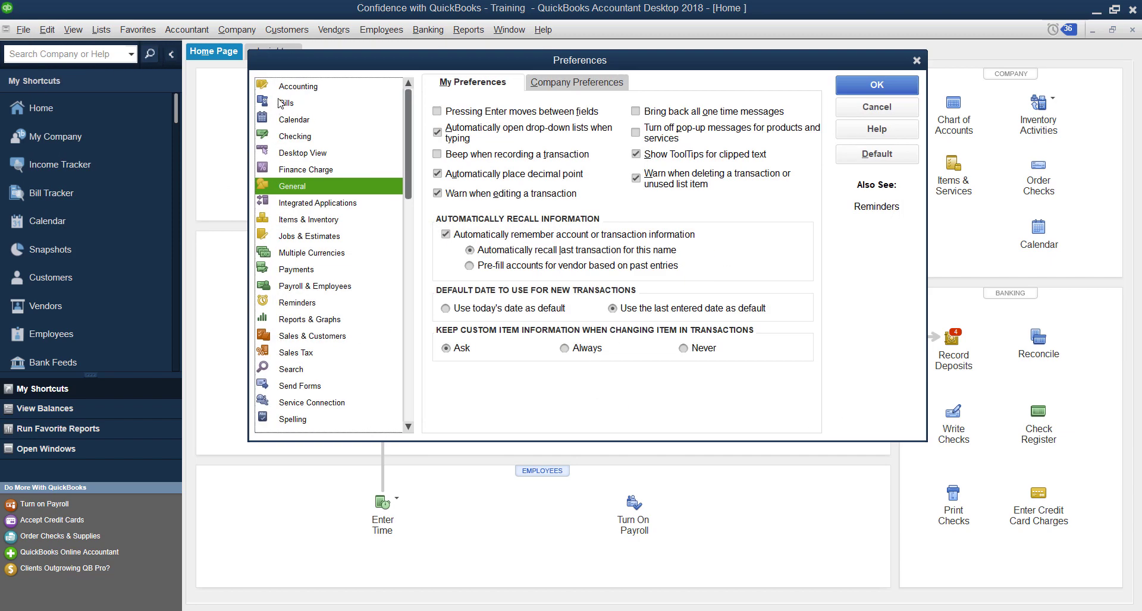
pyautogui.click(321, 387)
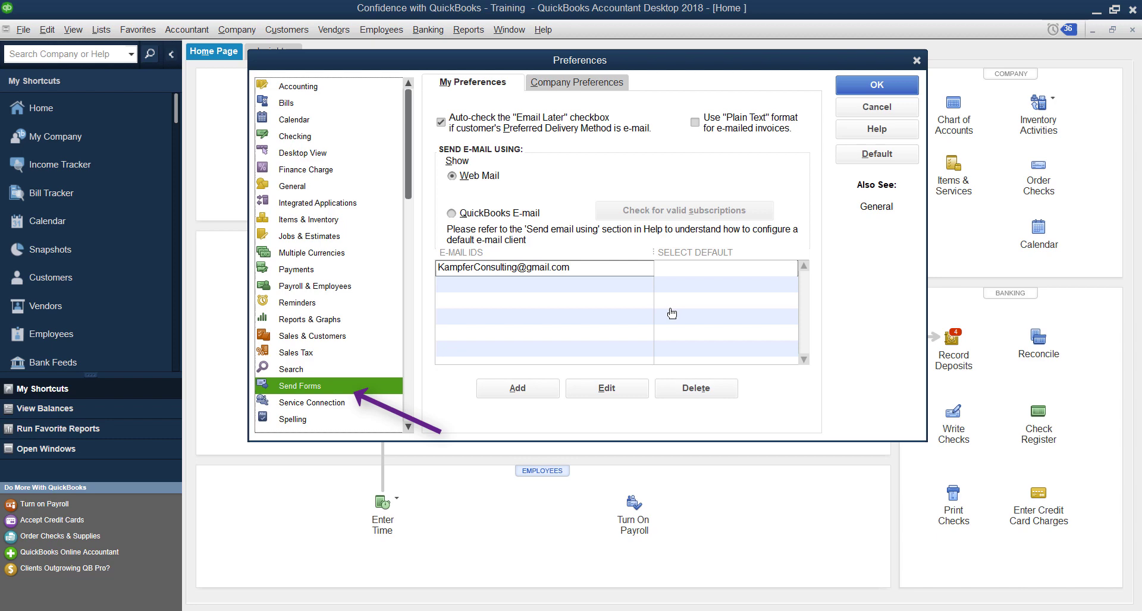
pyautogui.click(605, 274)
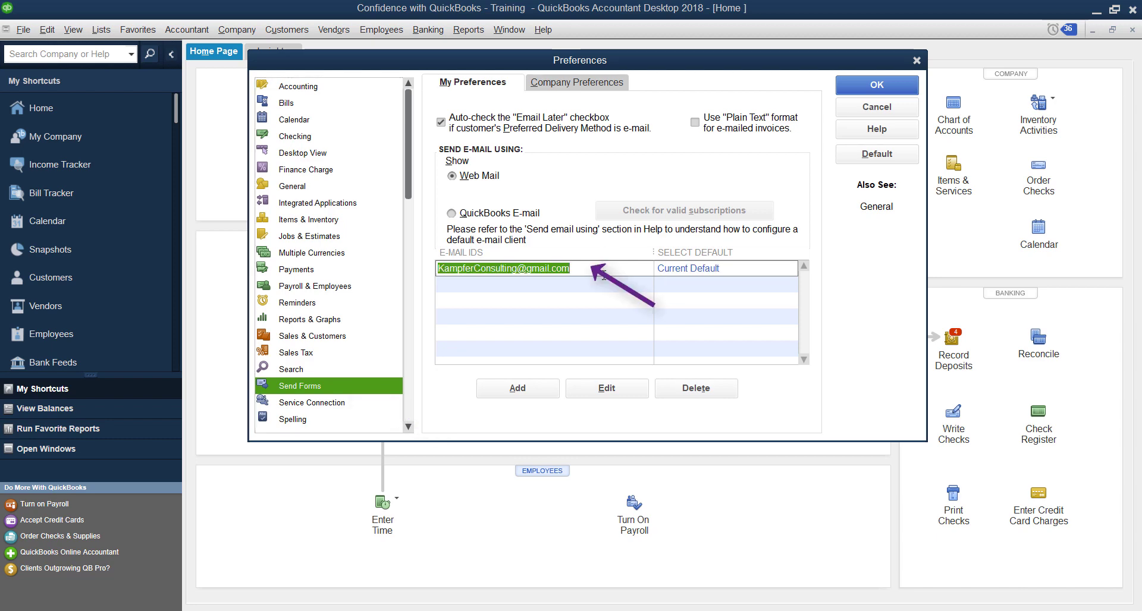
# Edit the Gmail entry, toggling 'Use enhanced security (Recommended)' off and back on
pyautogui.click(625, 387)
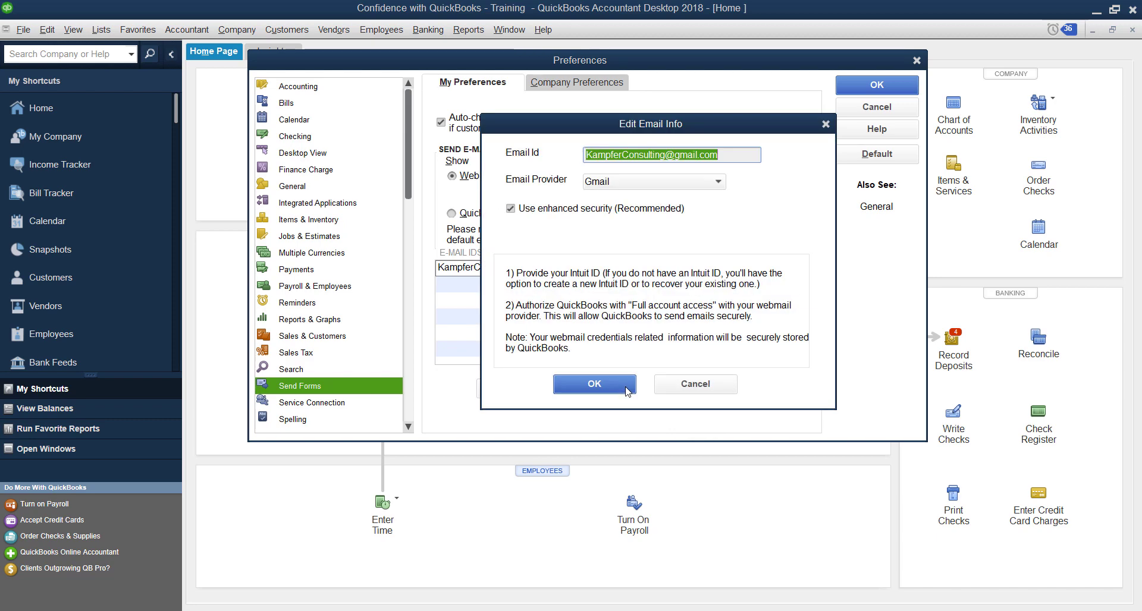
pyautogui.press('Tab')
pyautogui.press('Tab')
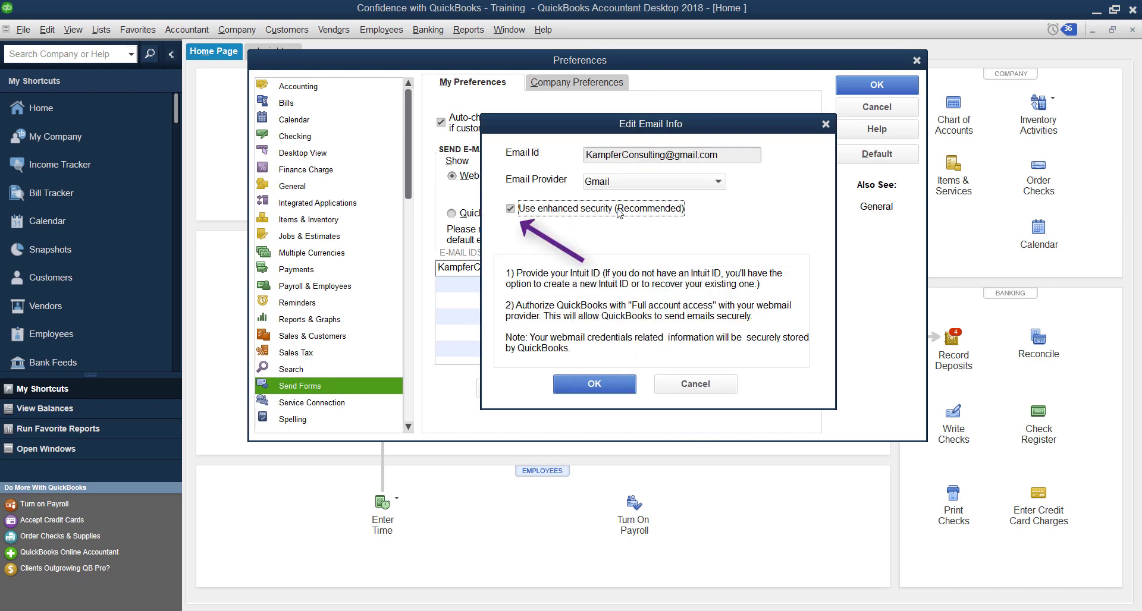
pyautogui.click(510, 208)
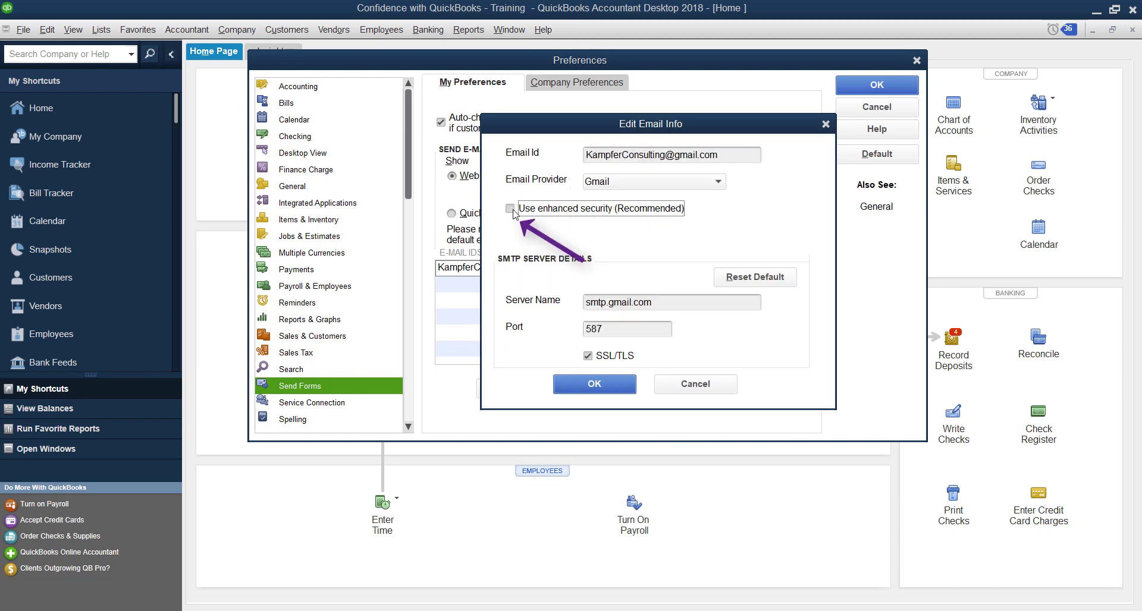
pyautogui.click(511, 209)
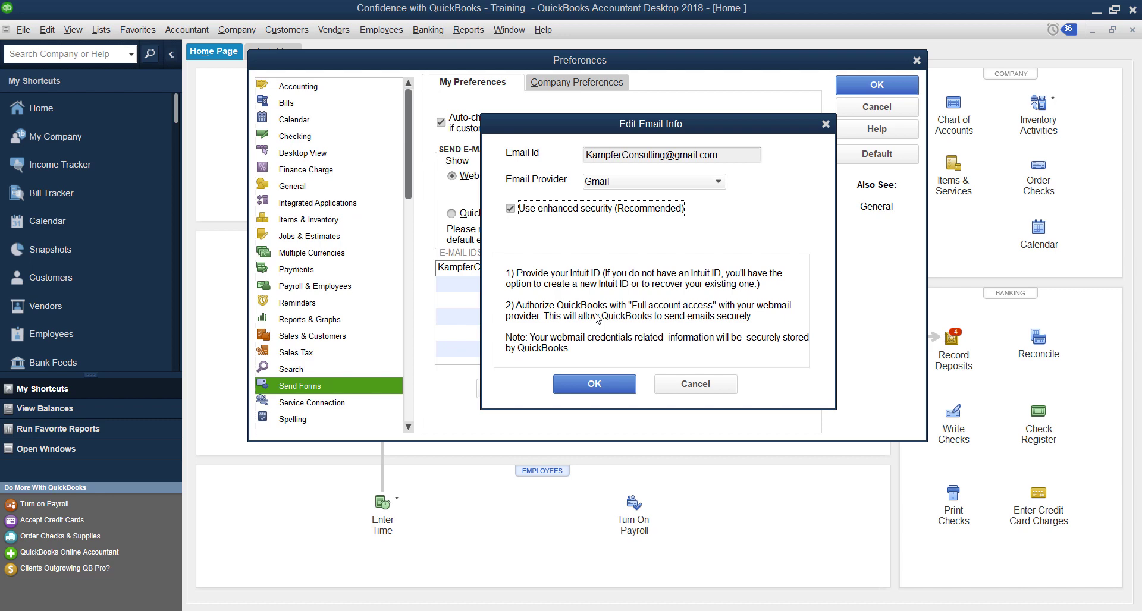
# Cancel the edit and delete the Gmail address from the Send Forms list
pyautogui.click(695, 384)
pyautogui.click(634, 270)
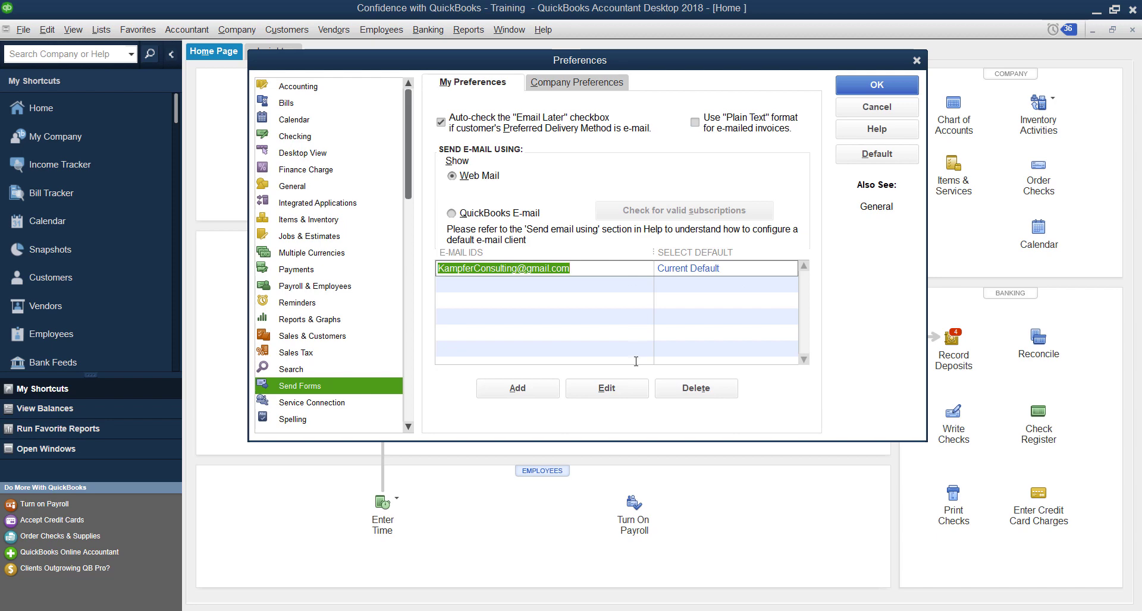
pyautogui.click(663, 392)
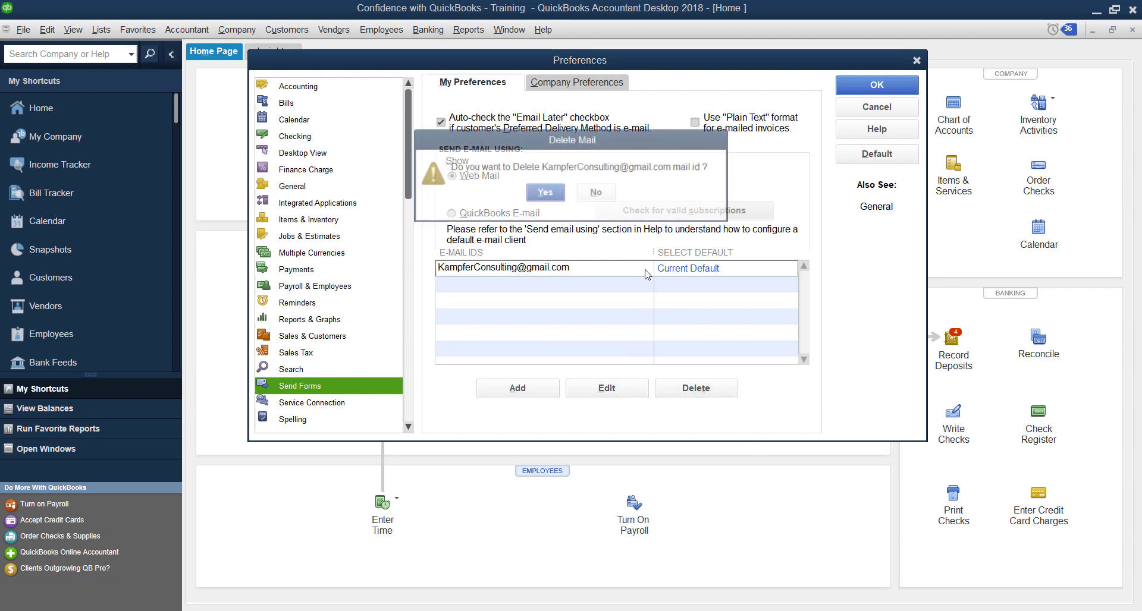
pyautogui.click(547, 194)
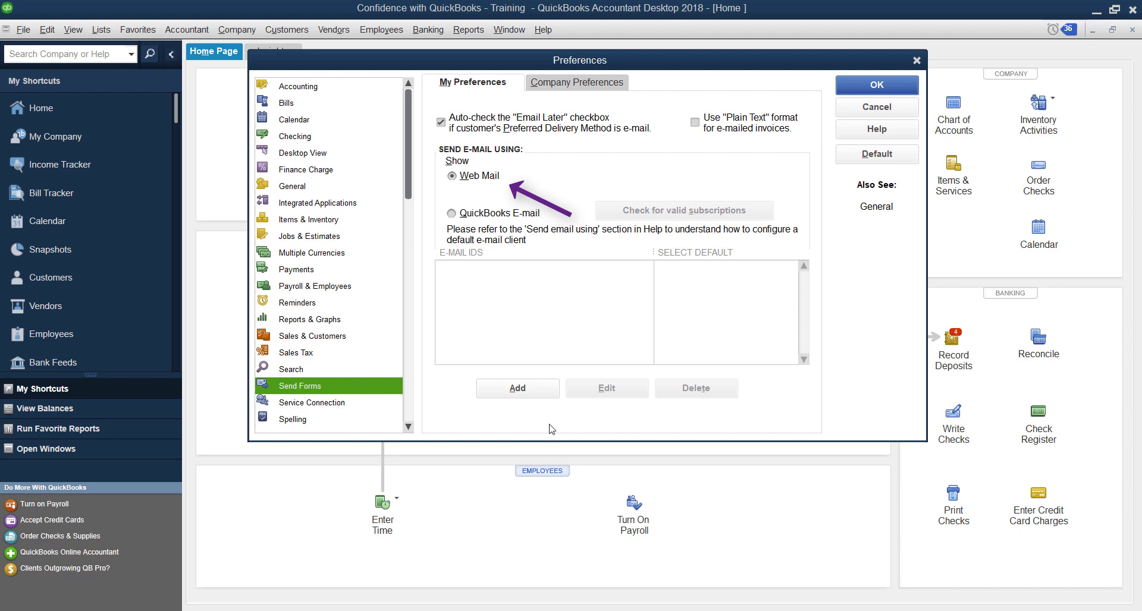
# Add a new webmail entry with the Gmail address, first trying Others as provider
pyautogui.click(541, 392)
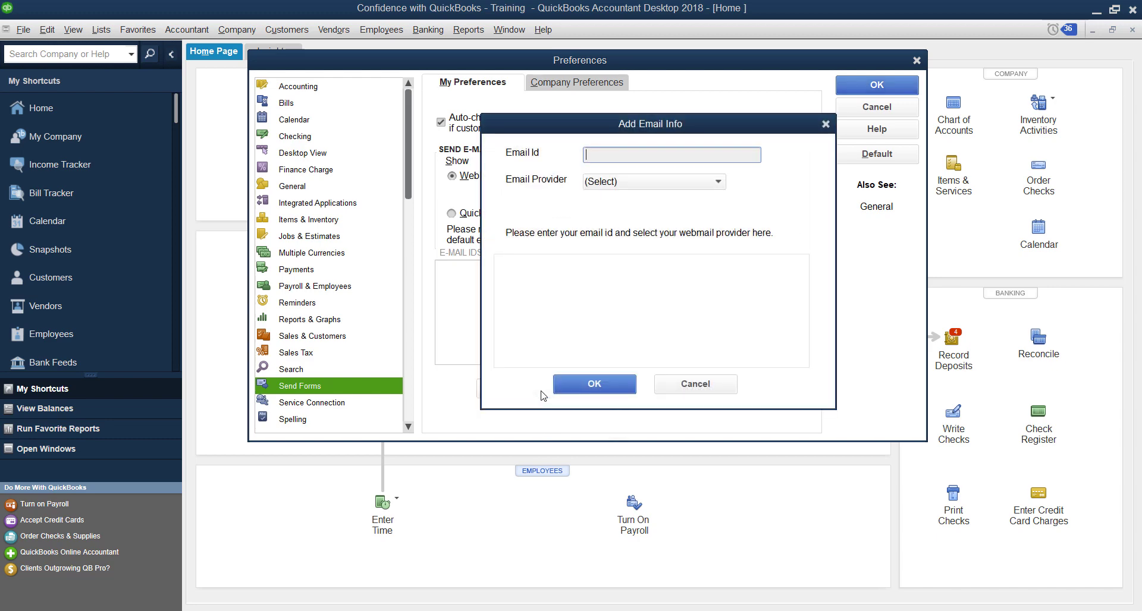
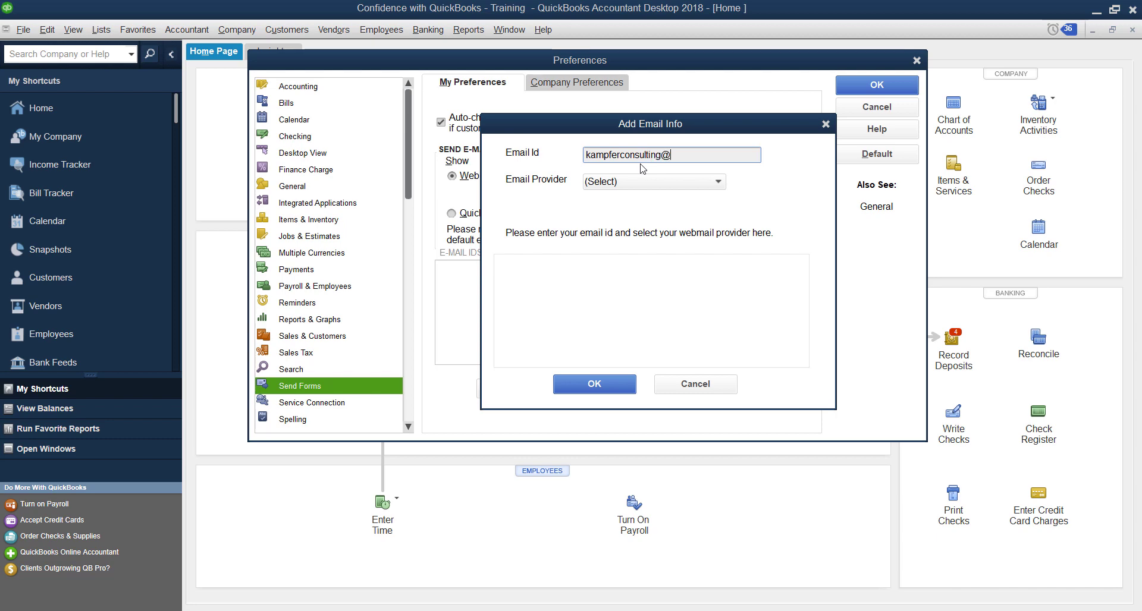
pyautogui.click(721, 182)
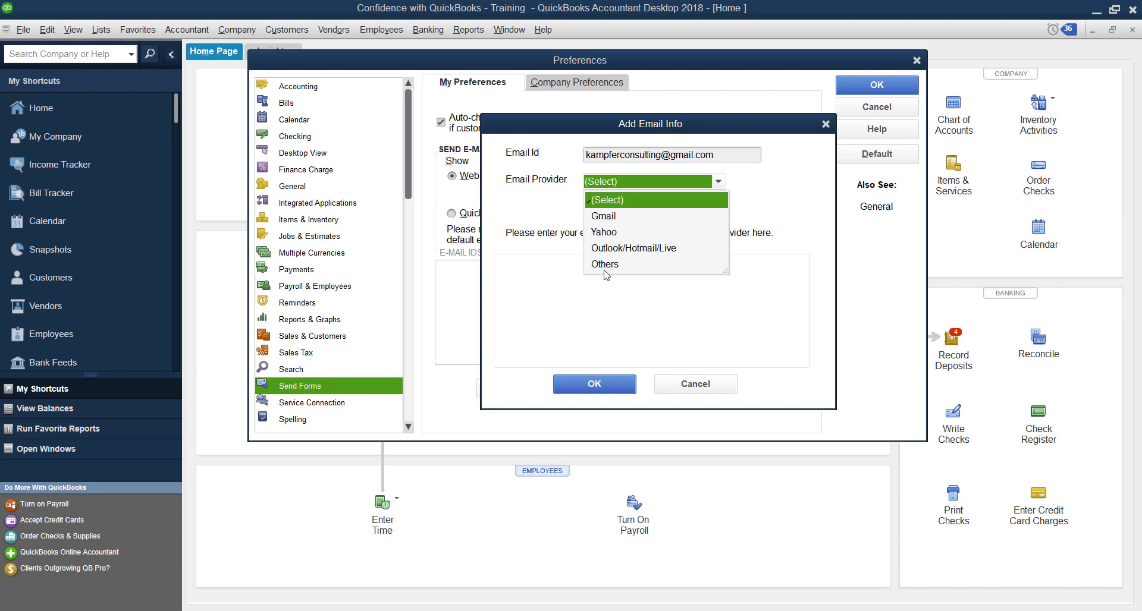
pyautogui.click(605, 264)
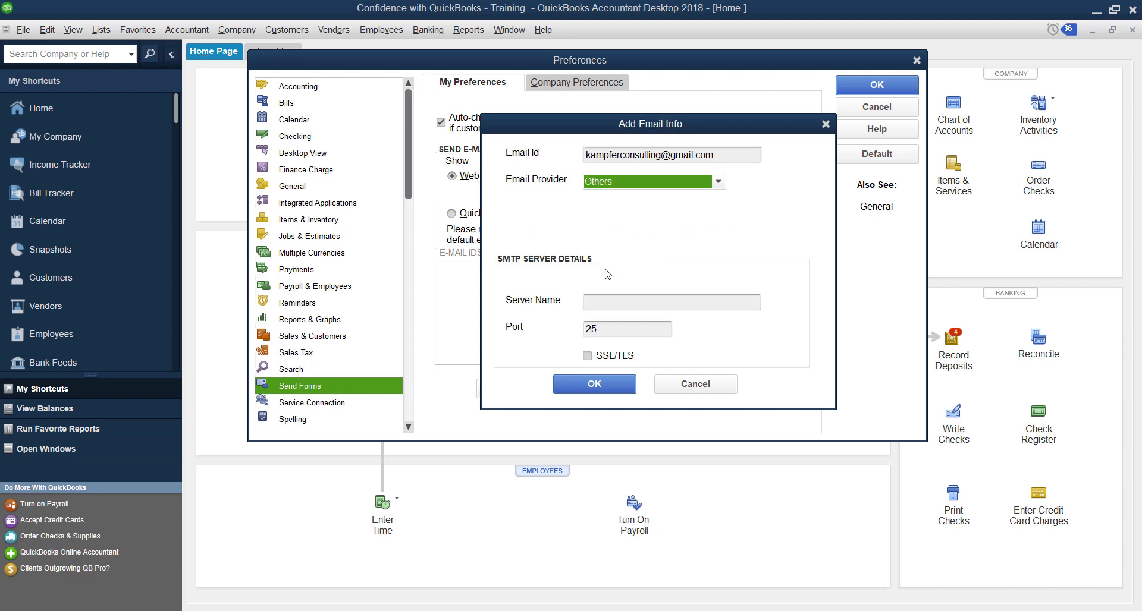
pyautogui.click(594, 302)
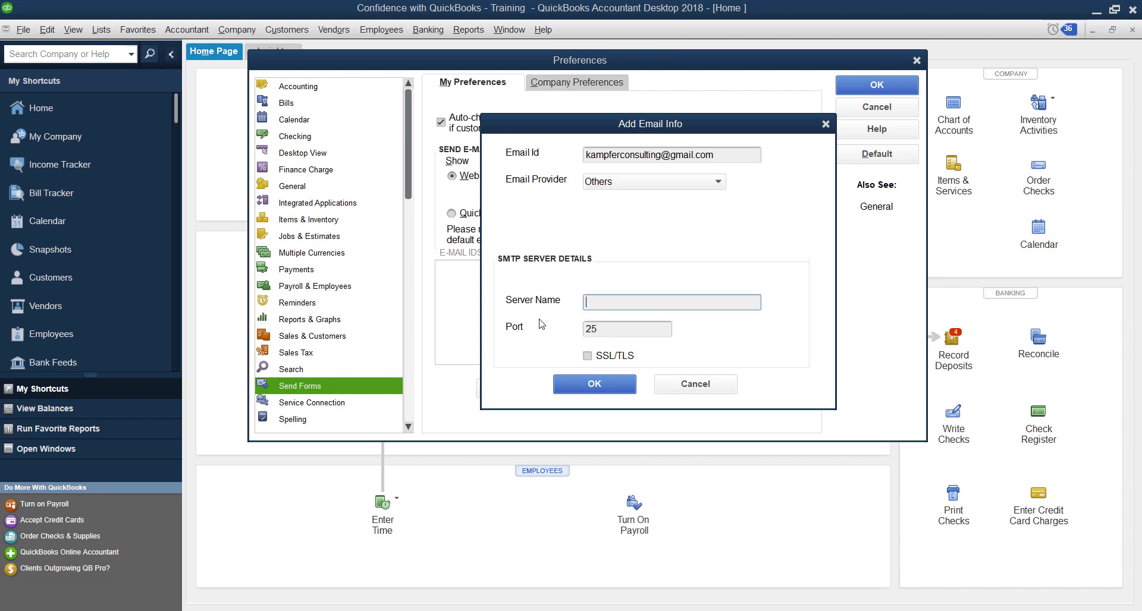
# Try the Yahoo and Outlook/Hotmail/Live providers, then settle on Gmail
pyautogui.click(626, 192)
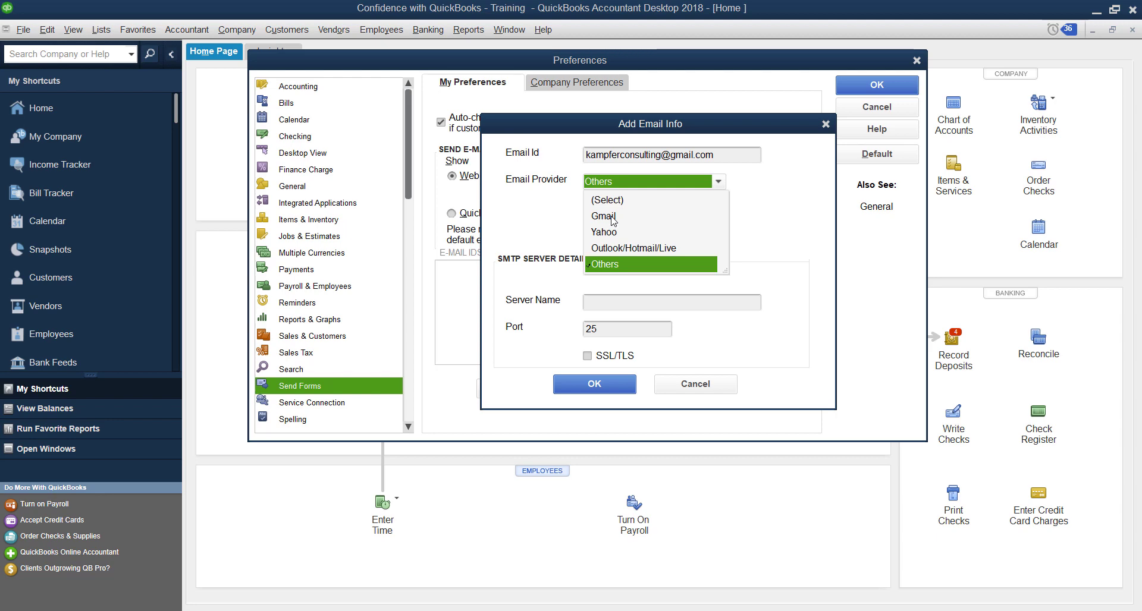
pyautogui.click(612, 221)
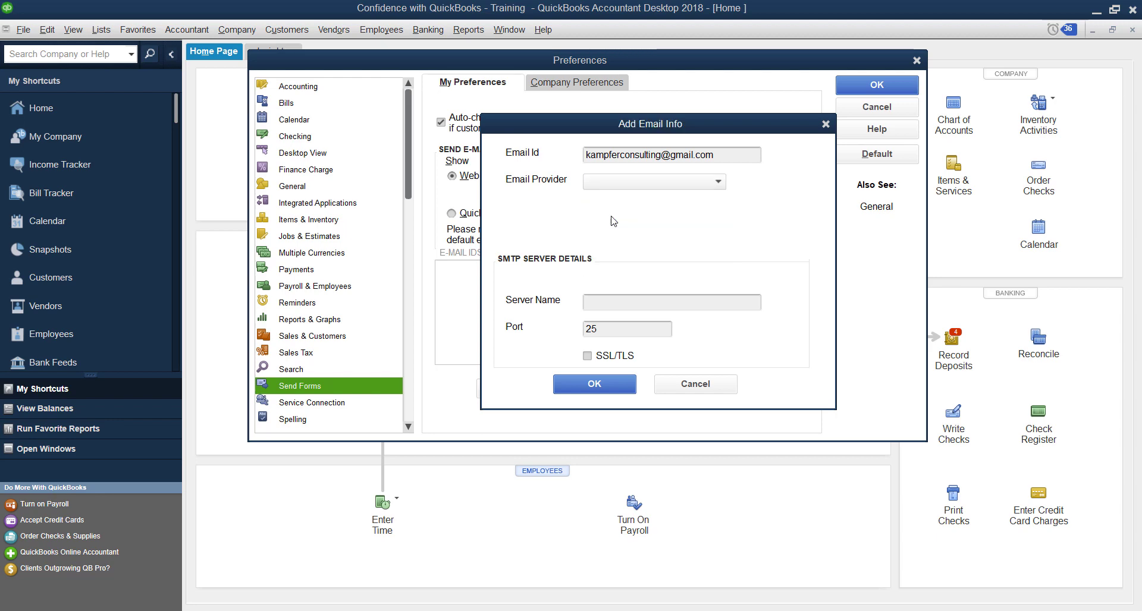
pyautogui.click(664, 185)
pyautogui.click(660, 233)
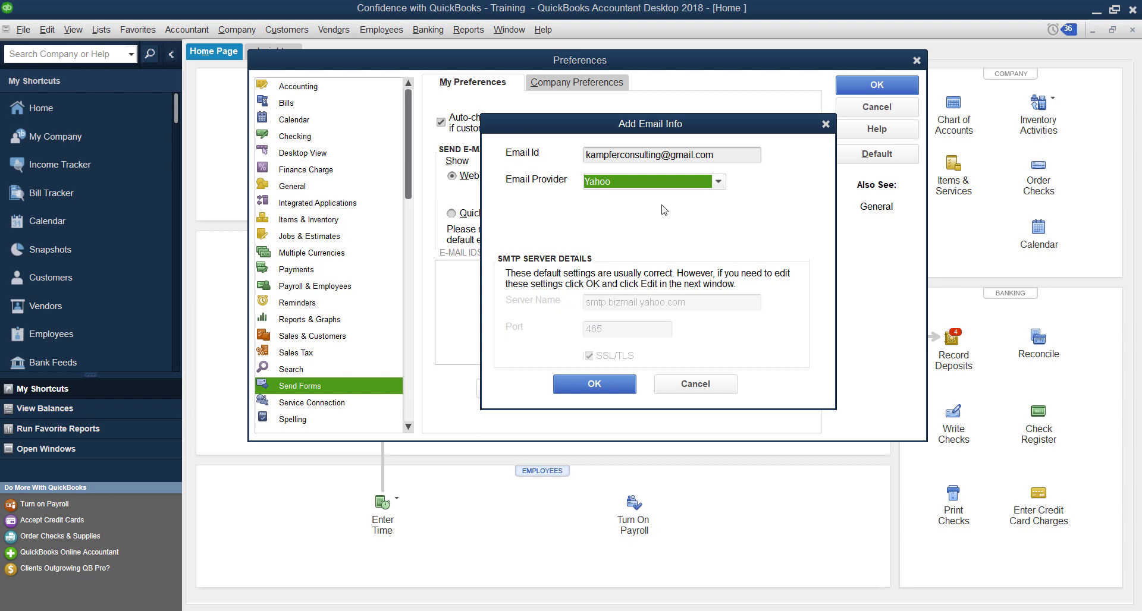
pyautogui.click(675, 186)
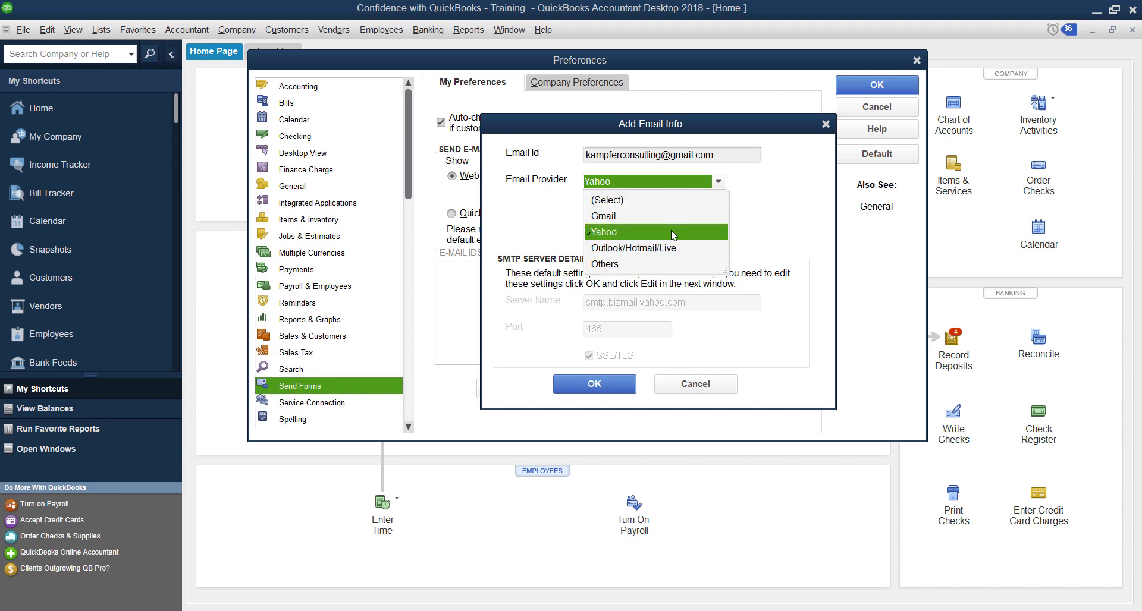
pyautogui.click(664, 250)
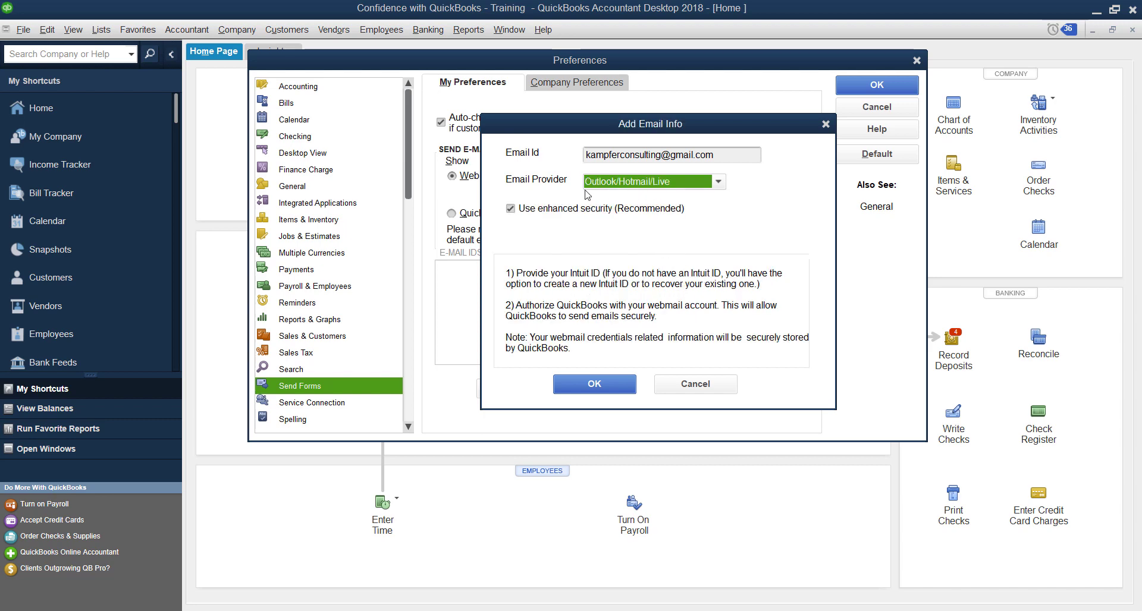
pyautogui.click(638, 186)
pyautogui.click(630, 219)
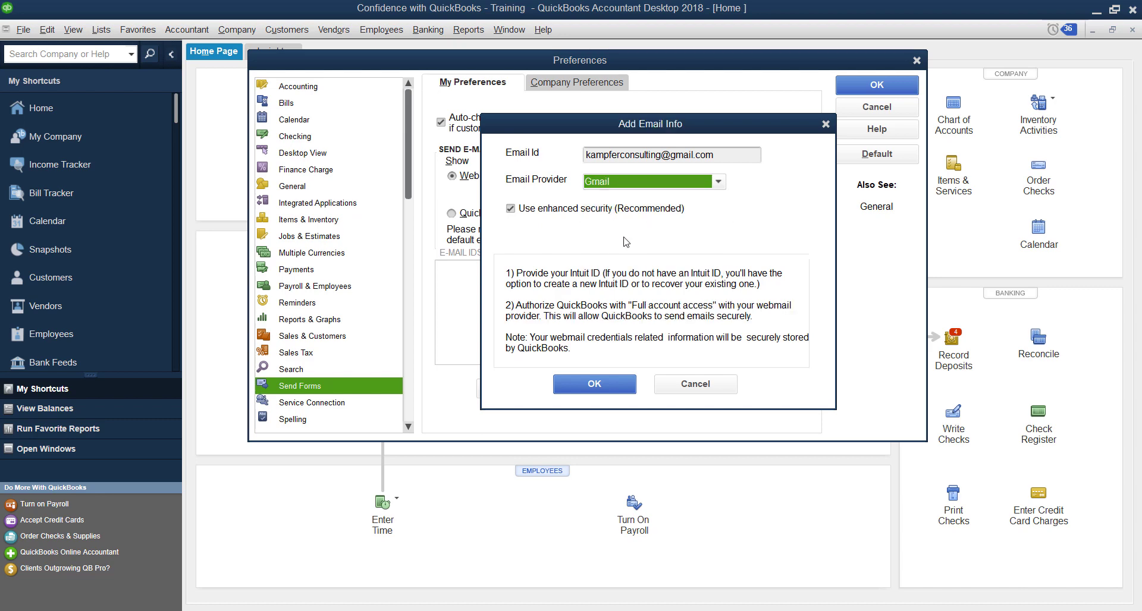
# Confirm the Add Email Info dialog to launch Google's Webmail Authorization sign-in
pyautogui.click(618, 384)
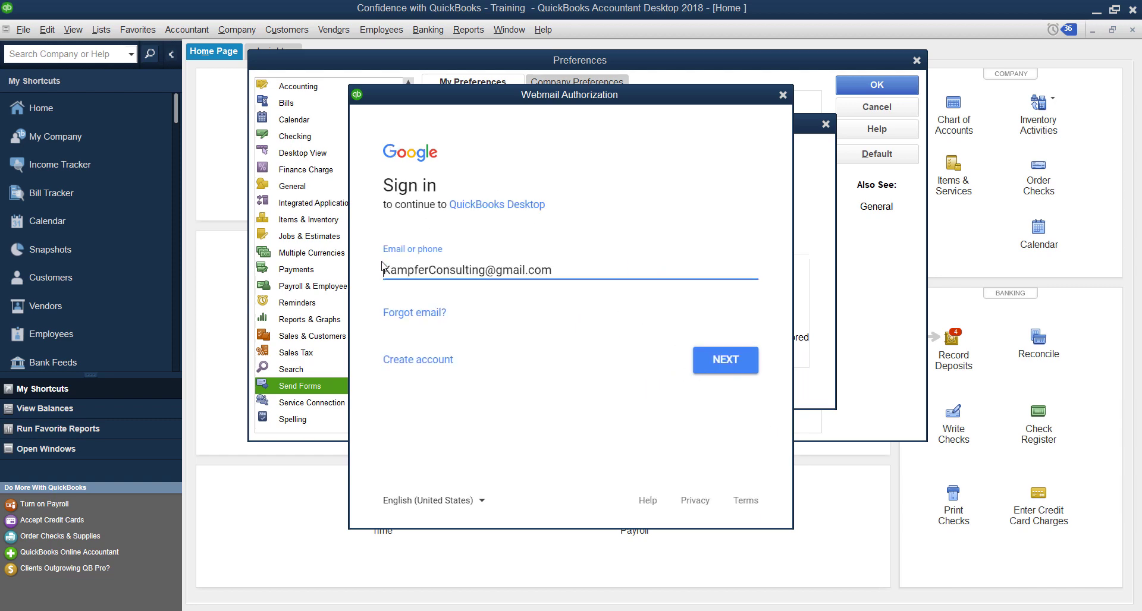
# Sign in to Google with the Gmail address and the account password
pyautogui.moveTo(383, 270); pyautogui.dragTo(576, 298)
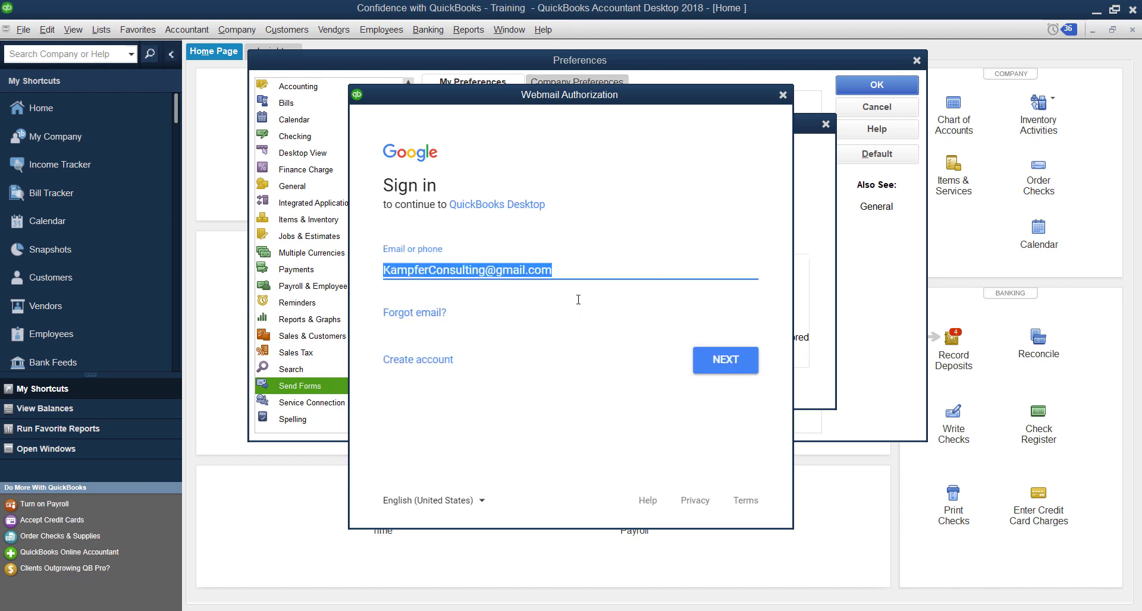
pyautogui.click(743, 370)
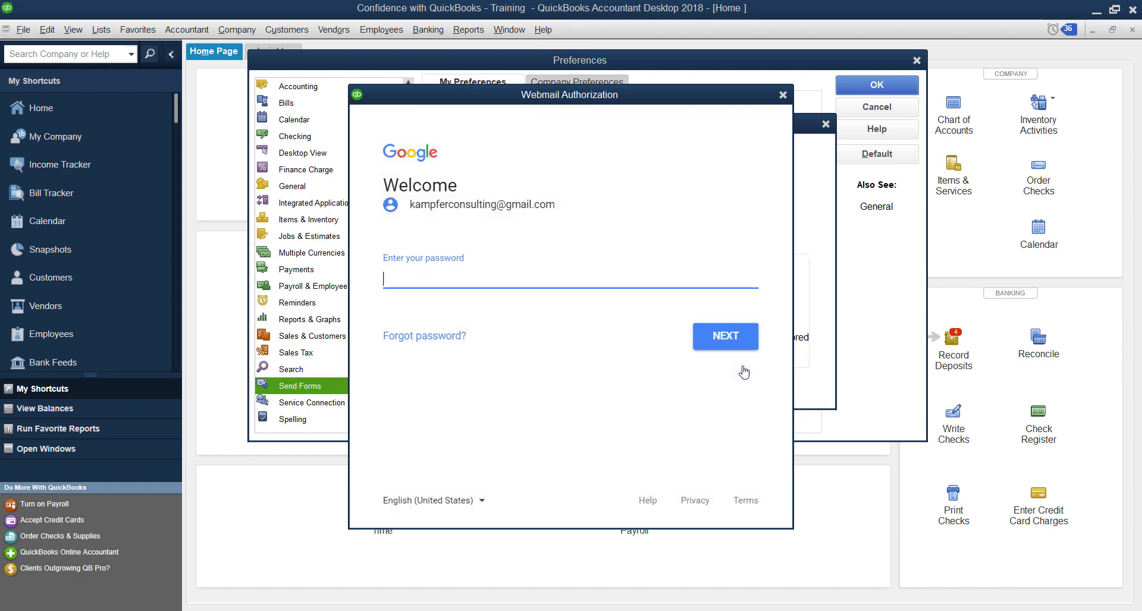
pyautogui.write('•••••••••••')
pyautogui.click(723, 337)
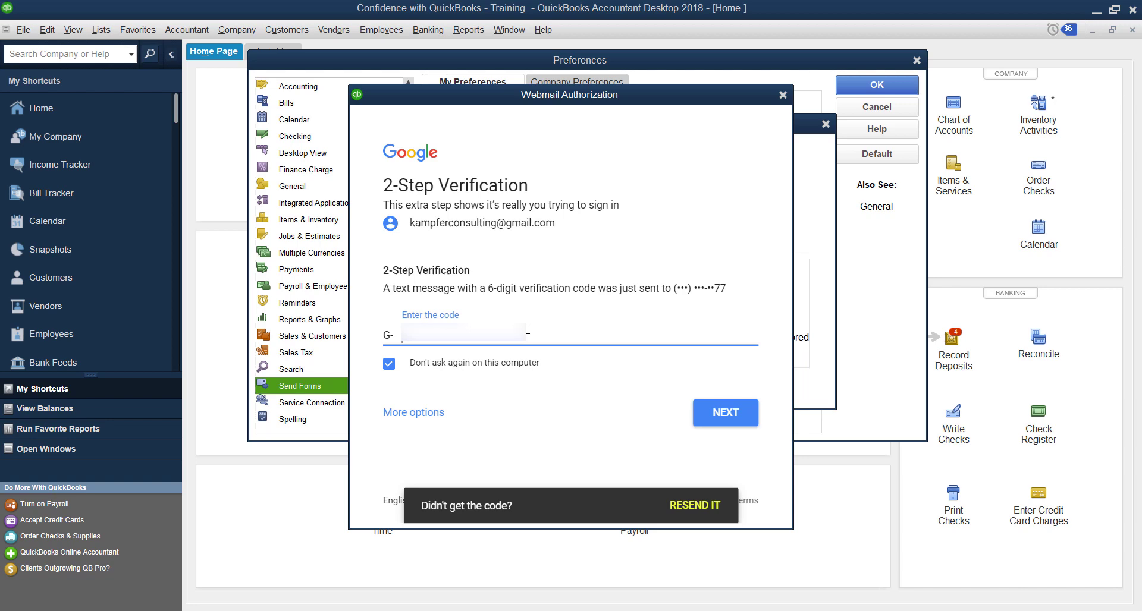
# Enter the 2-Step Verification code and allow QuickBooks Desktop access
pyautogui.write('123456')
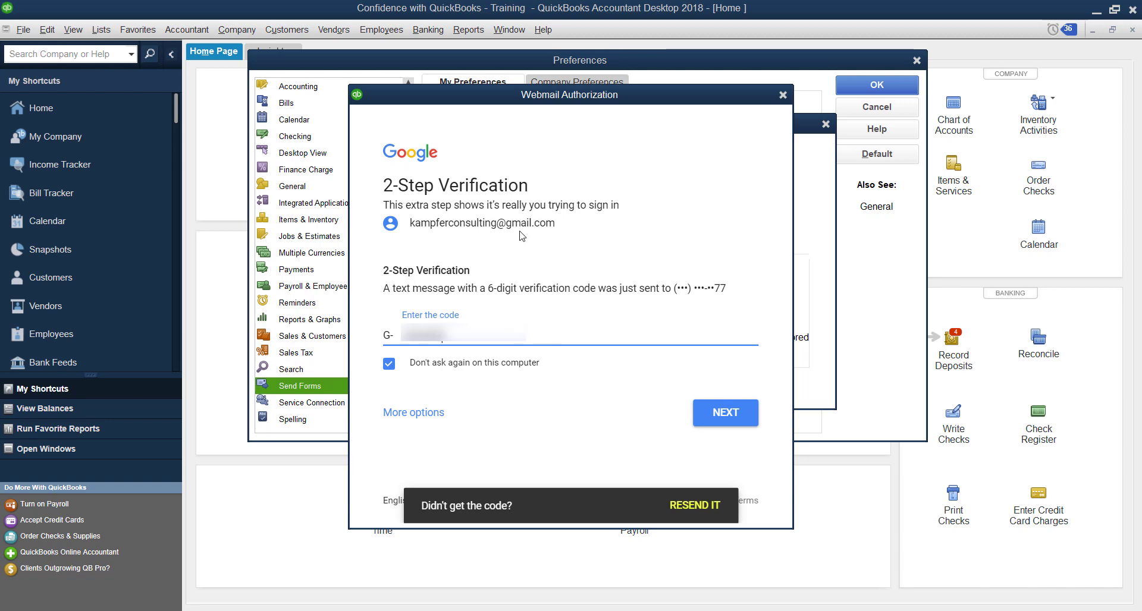
pyautogui.click(741, 414)
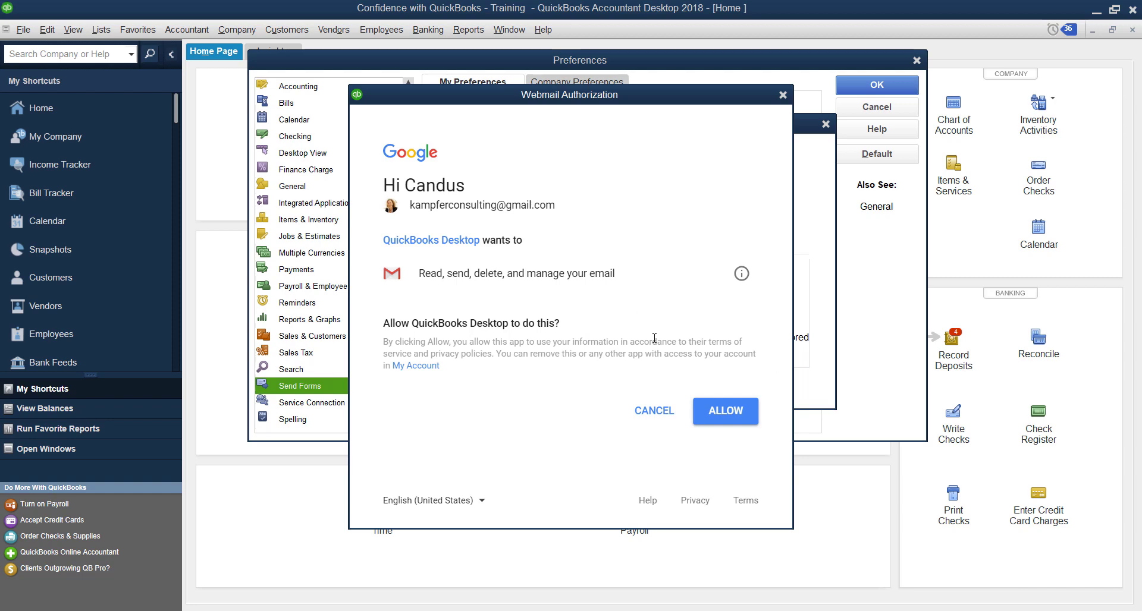
pyautogui.click(730, 410)
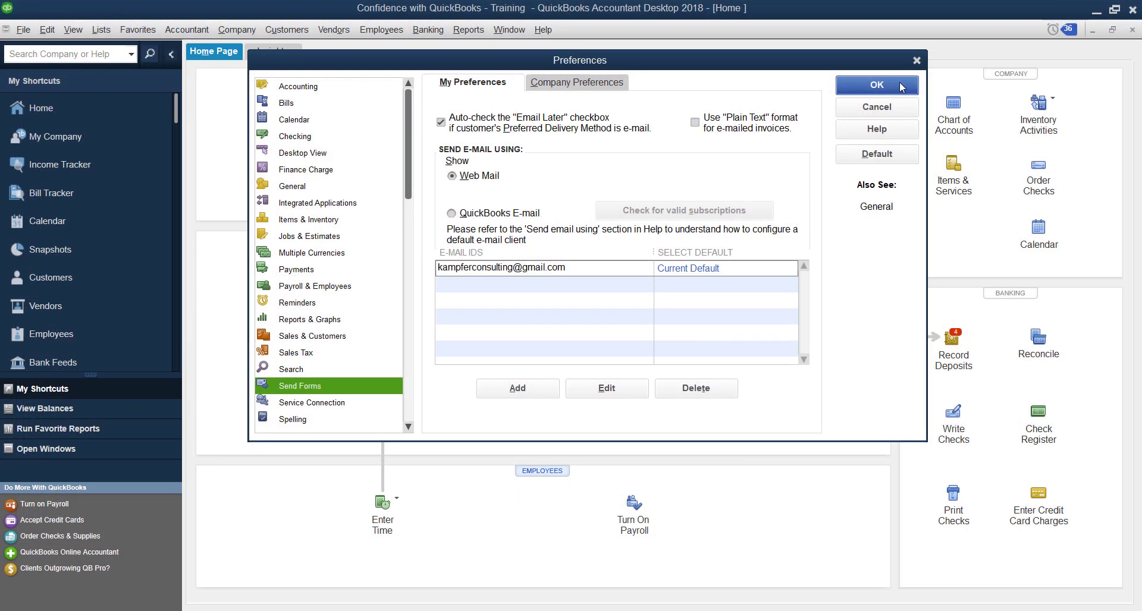
# Confirm Preferences with Gmail as the current default Web Mail sender
pyautogui.click(902, 87)
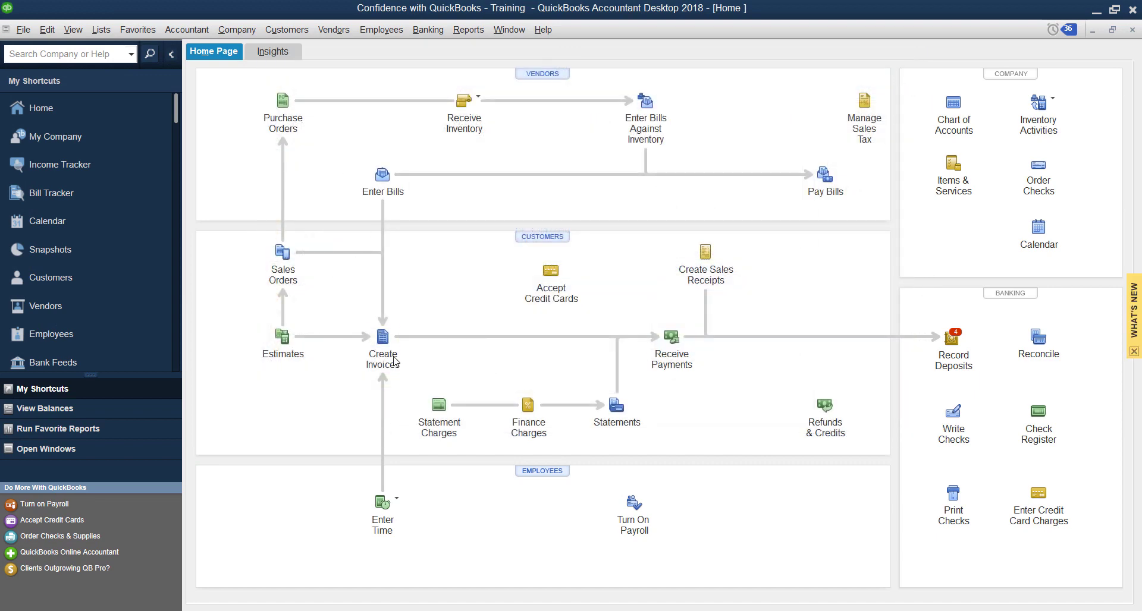
# Go back to past-due invoice 134 in Create Invoices and email it via web mail
pyautogui.click(383, 339)
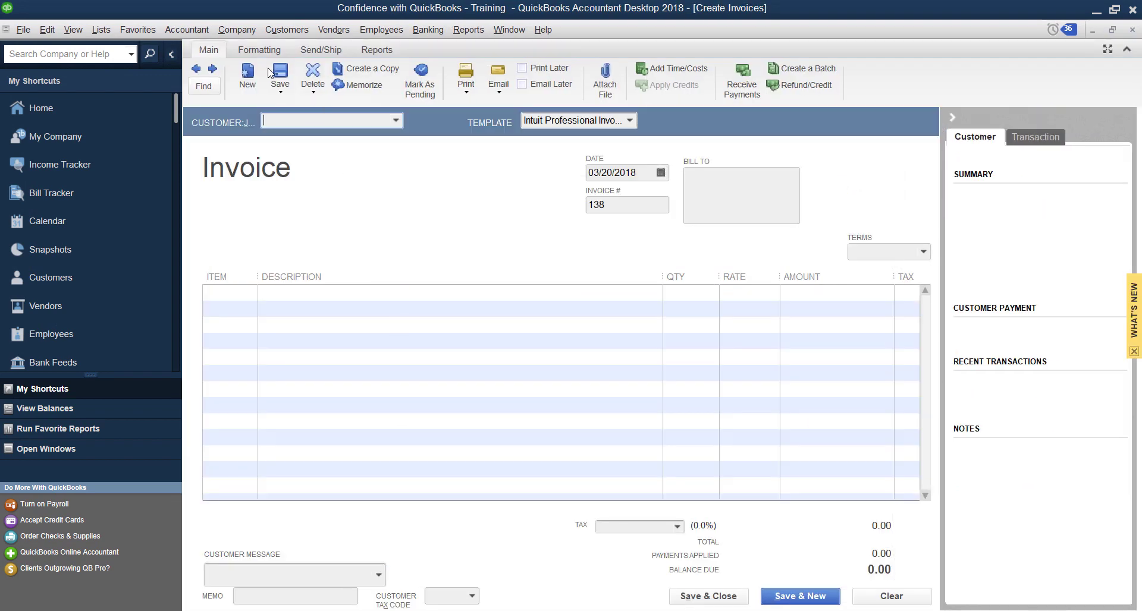
pyautogui.click(196, 68)
pyautogui.click(196, 68)
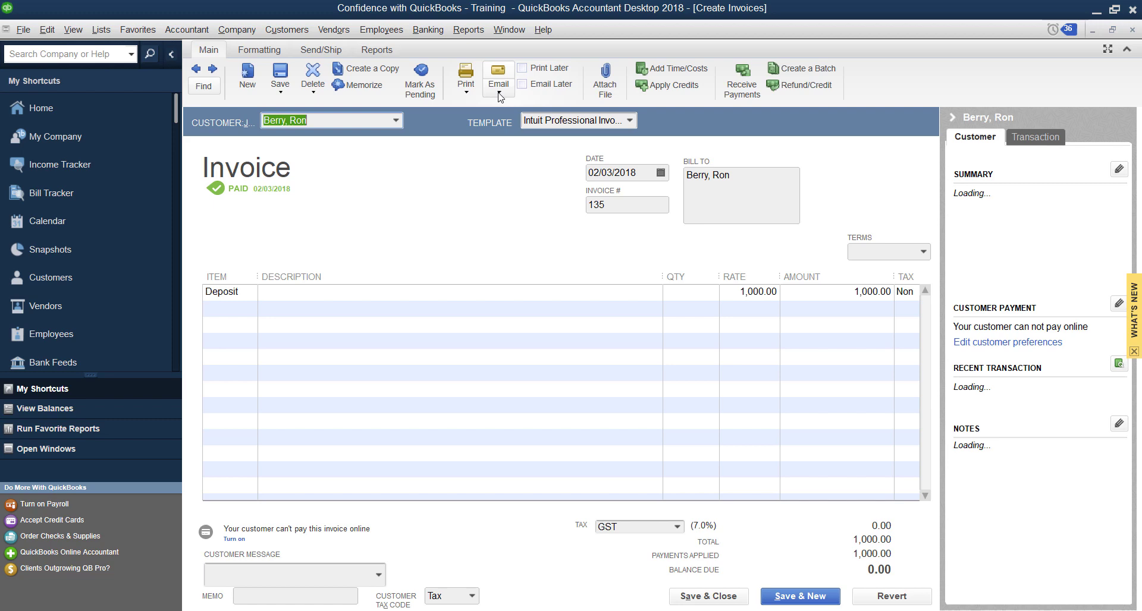
pyautogui.click(195, 68)
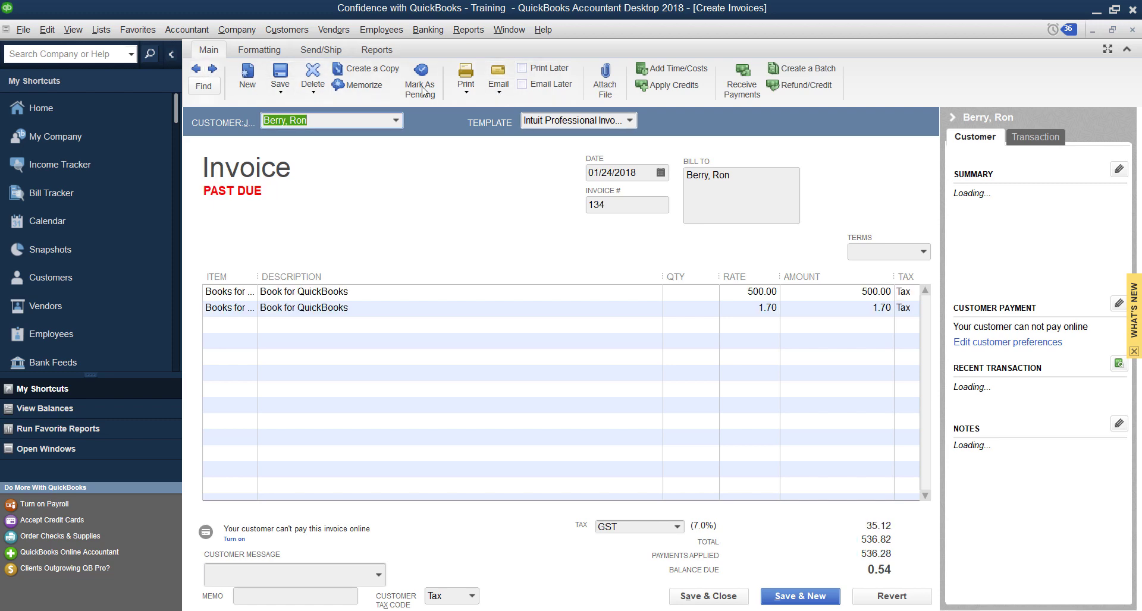
pyautogui.click(465, 89)
pyautogui.click(452, 106)
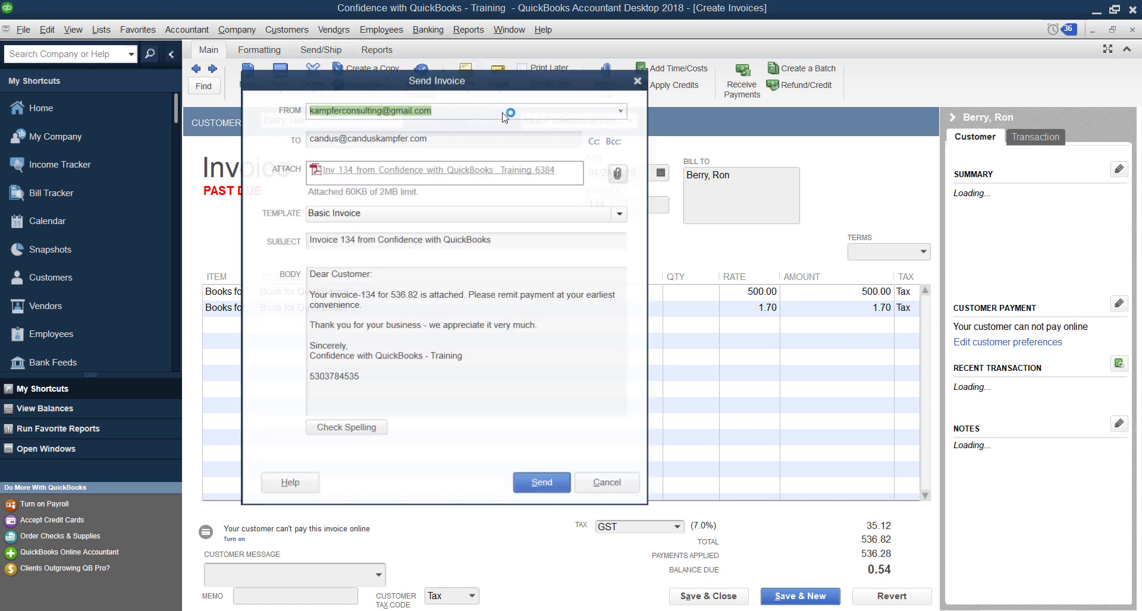
# Check the Gmail sender and recipient addresses, then send invoice 134
pyautogui.click(393, 141)
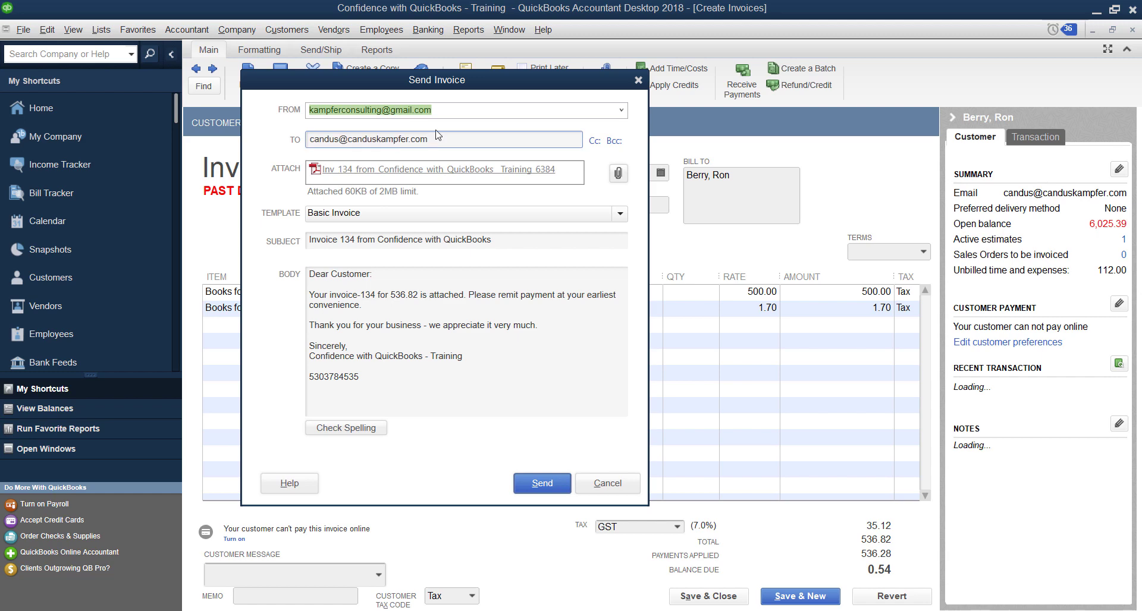
pyautogui.click(441, 112)
pyautogui.hotkey('shift', 'Home')
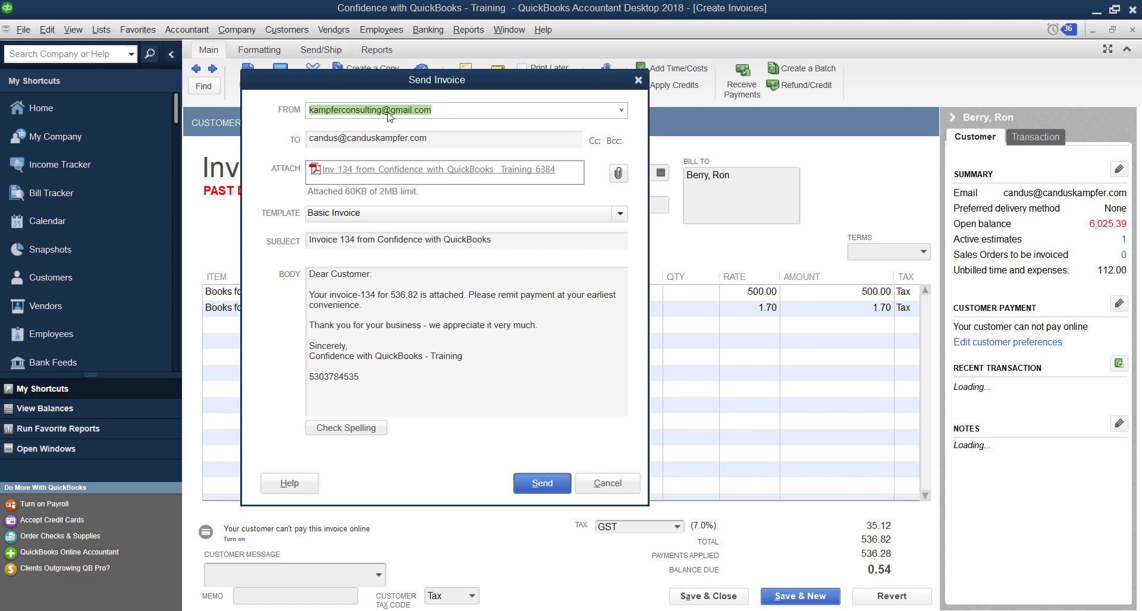
pyautogui.click(422, 138)
pyautogui.hotkey('shift', 'Home')
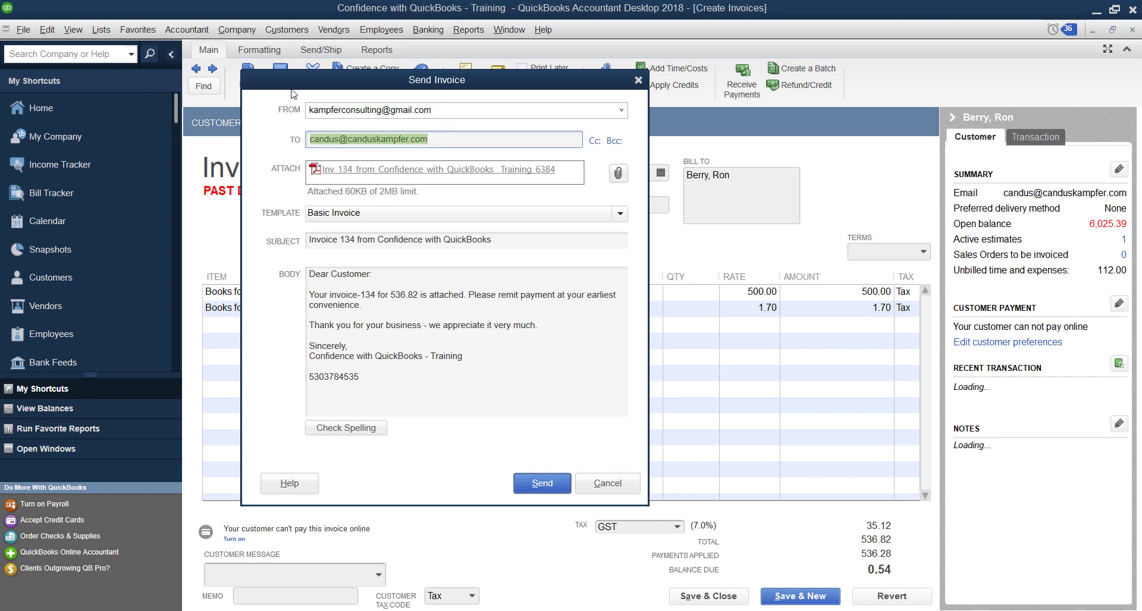
pyautogui.click(548, 484)
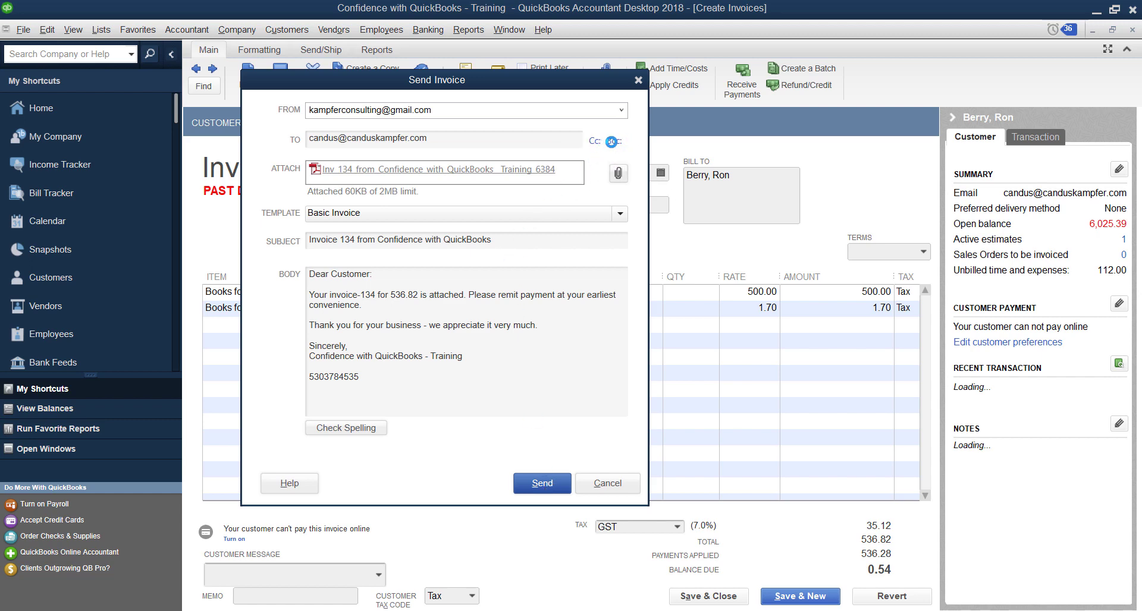
pyautogui.click(571, 193)
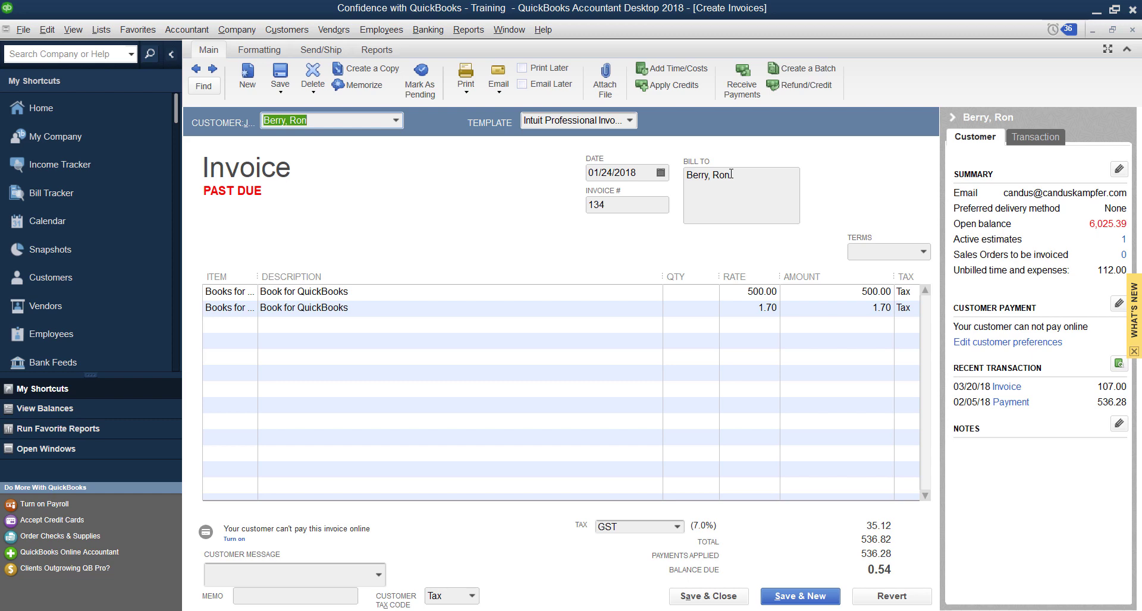
# Save and close invoice 134, then open Preferences from the Edit menu
pyautogui.click(734, 598)
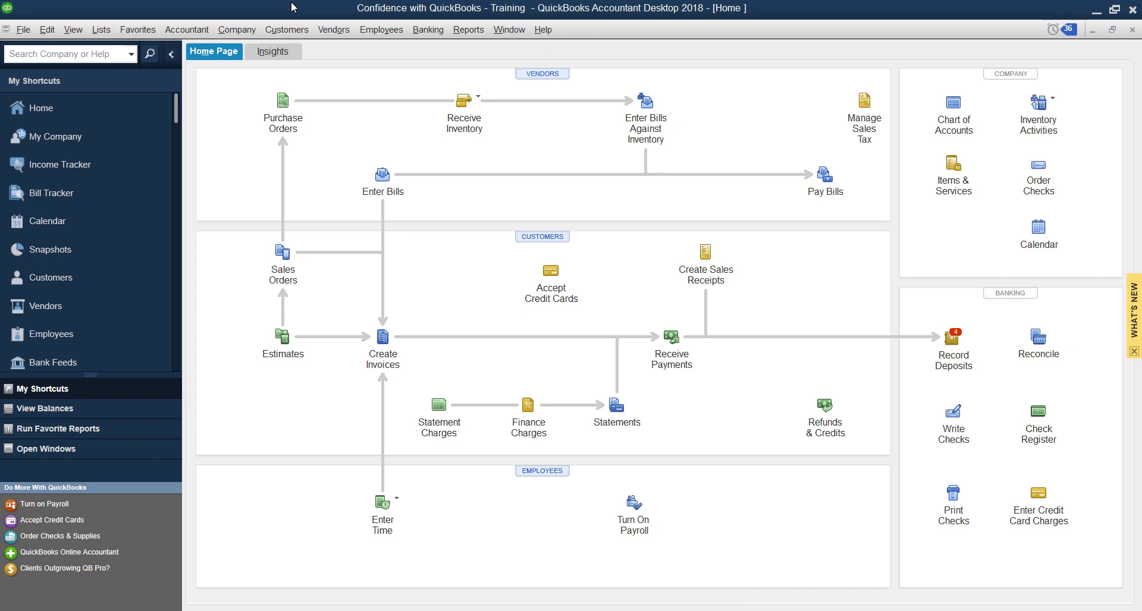
pyautogui.click(73, 30)
pyautogui.moveTo(47, 30)
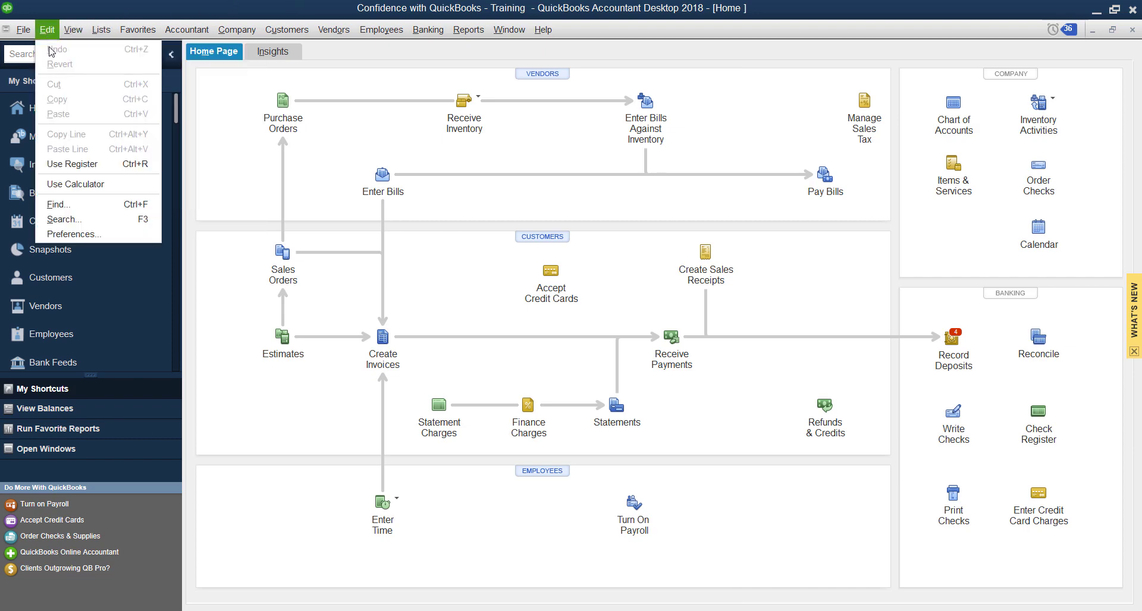
pyautogui.click(91, 234)
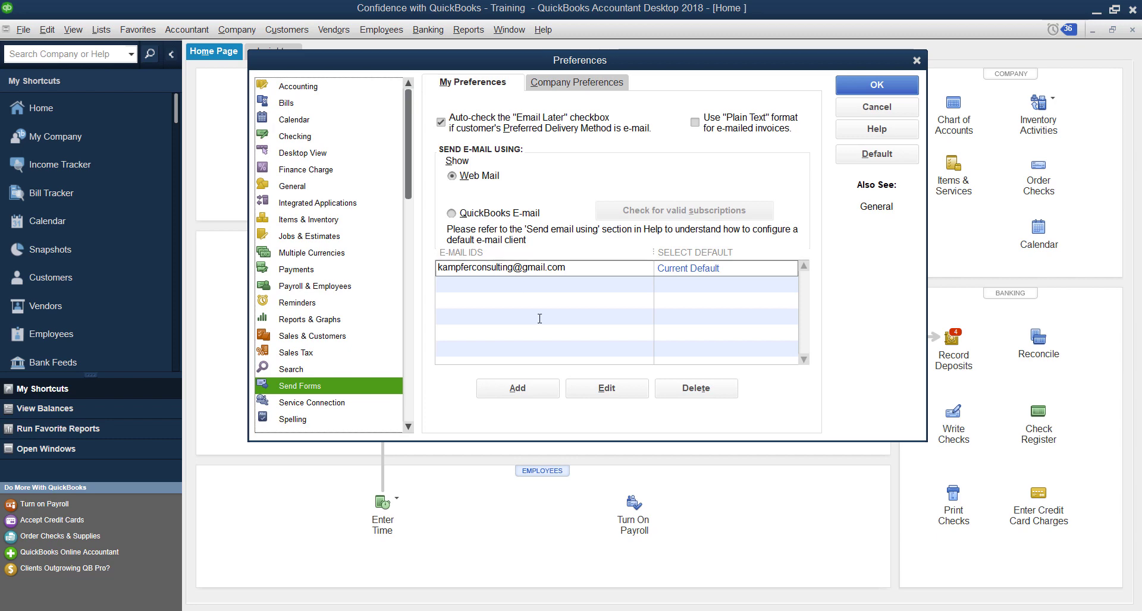
# View the Gmail entry's SMTP details with enhanced security unchecked, then close it
pyautogui.click(605, 265)
pyautogui.click(606, 387)
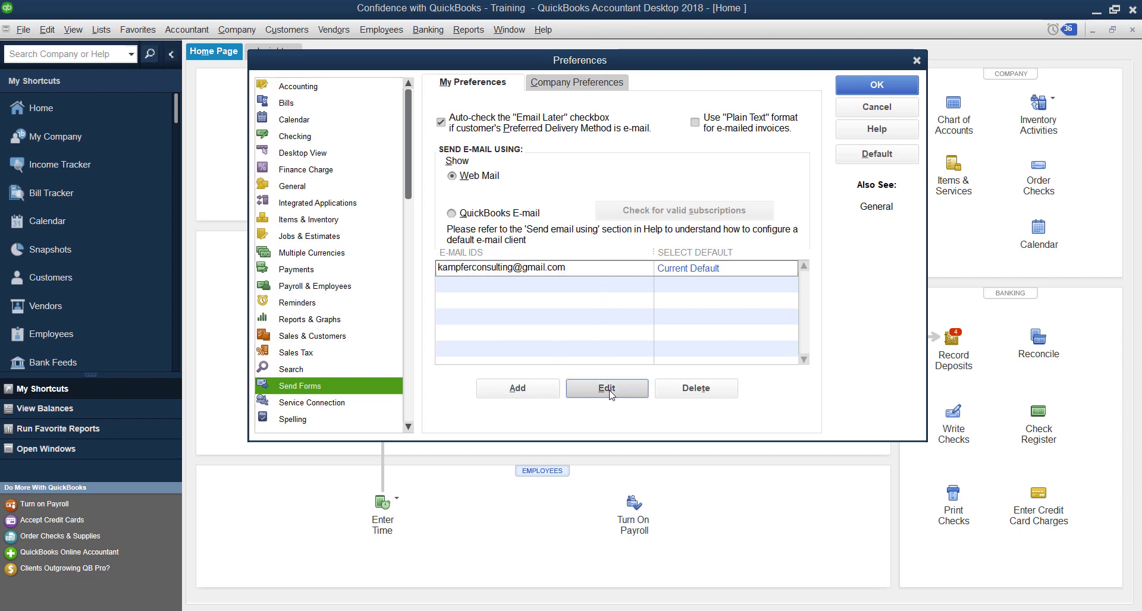
pyautogui.click(511, 211)
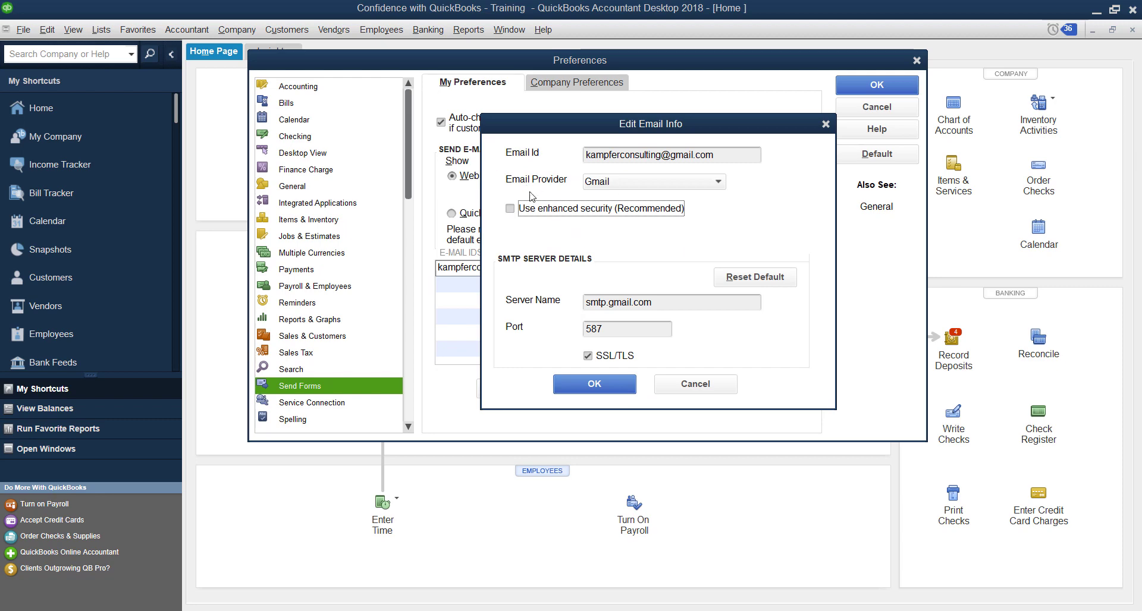
pyautogui.click(612, 384)
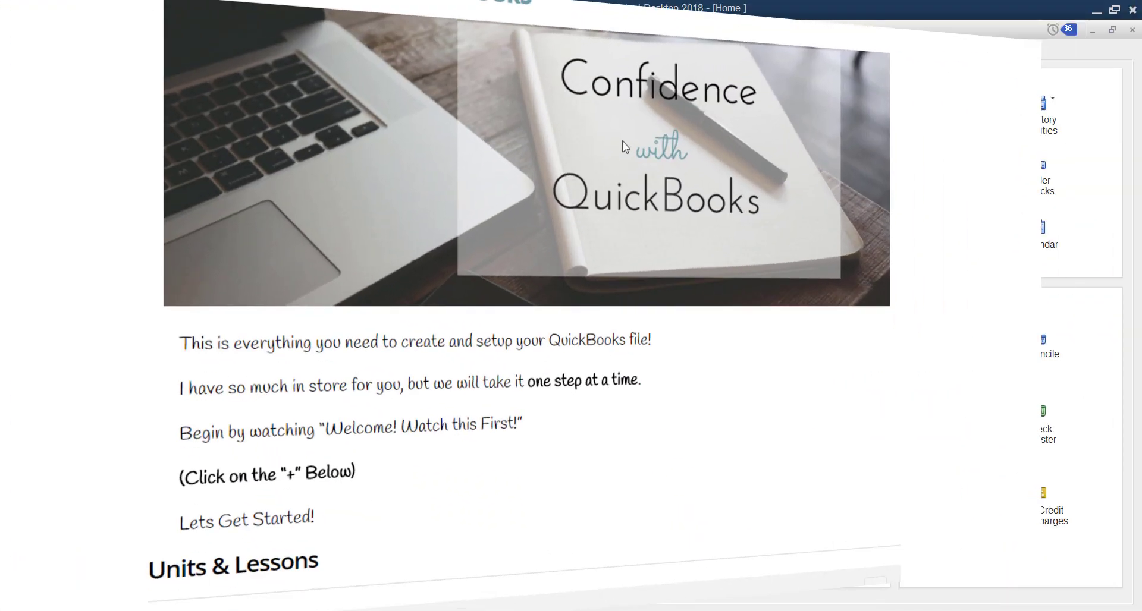
# Expand Module 2: Vendor Center (Bills-A/P) under Units & Lessons and scroll down to the Leave a Reply box
pyautogui.scroll(-9, 628, 145)
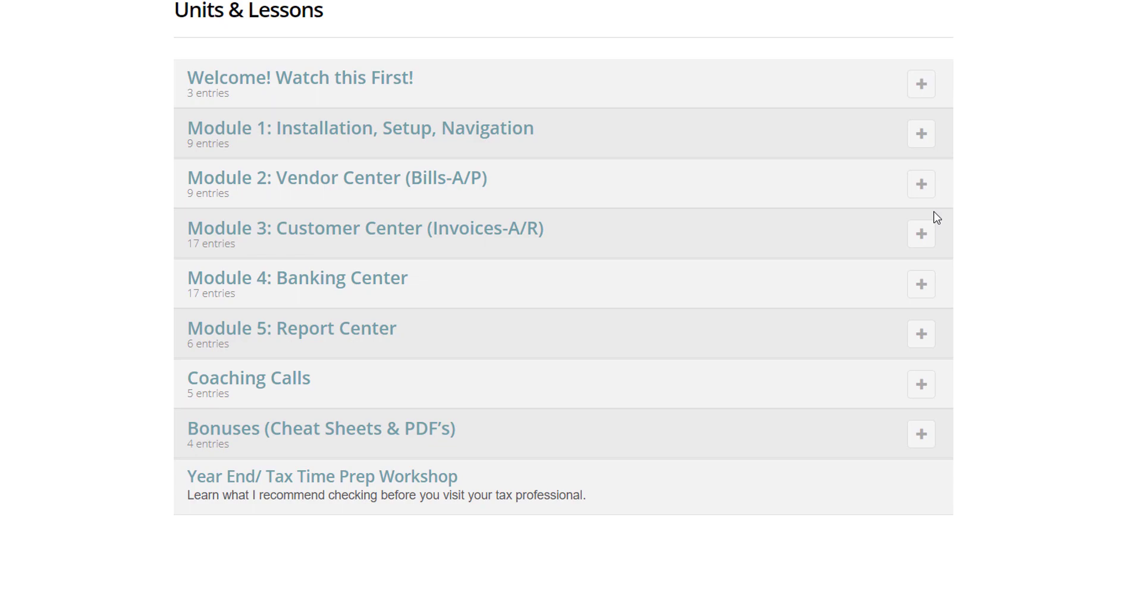
pyautogui.click(921, 185)
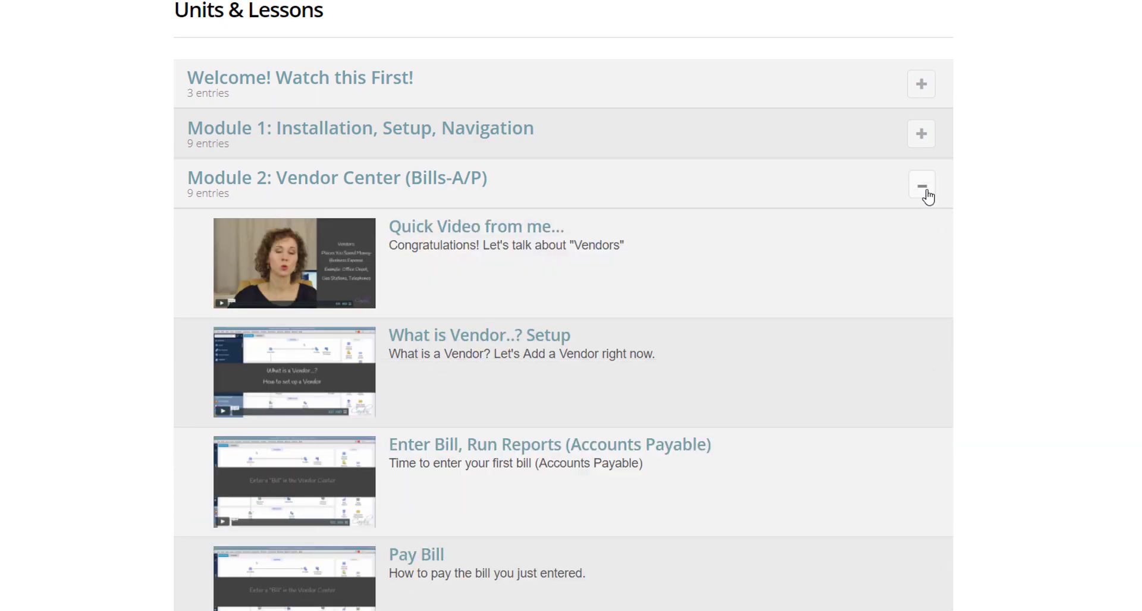
pyautogui.scroll(-12, 926, 194)
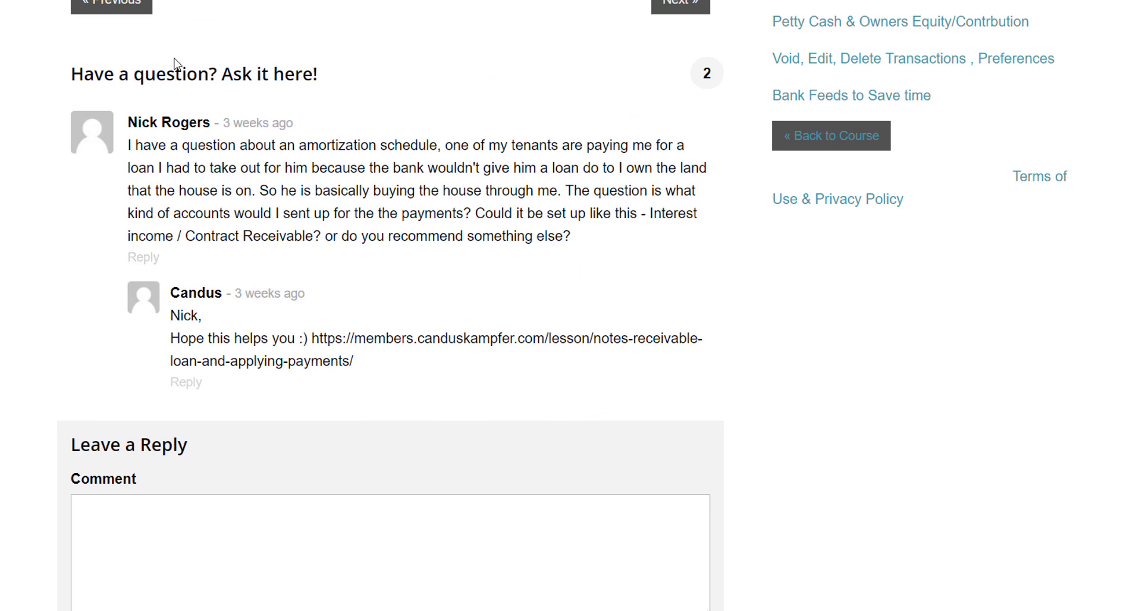
pyautogui.scroll(-4, 225, 344)
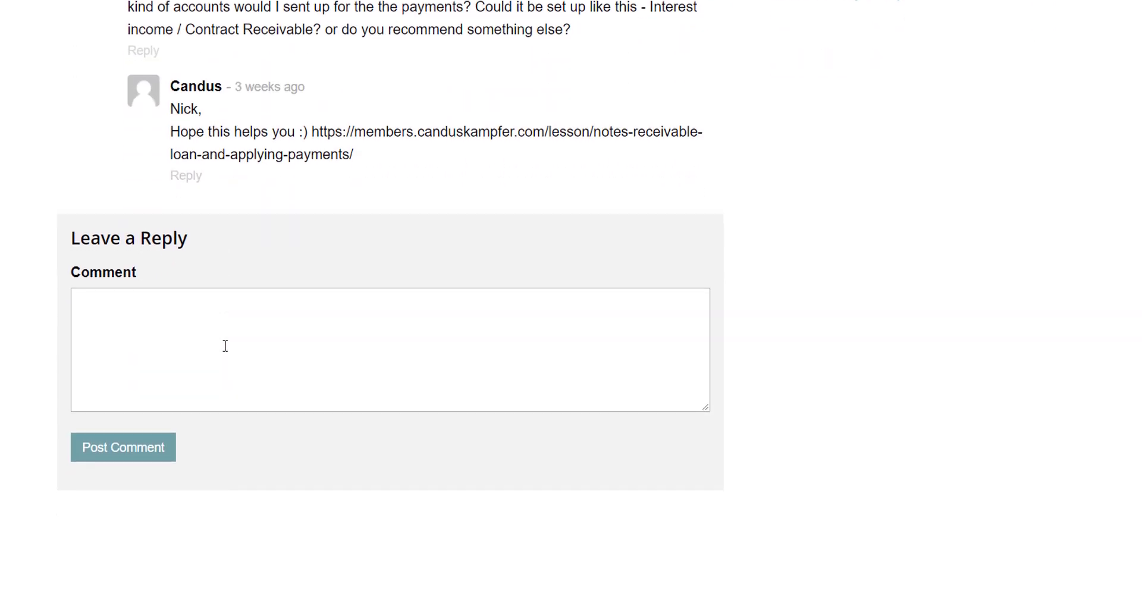
pyautogui.scroll(-1, 225, 346)
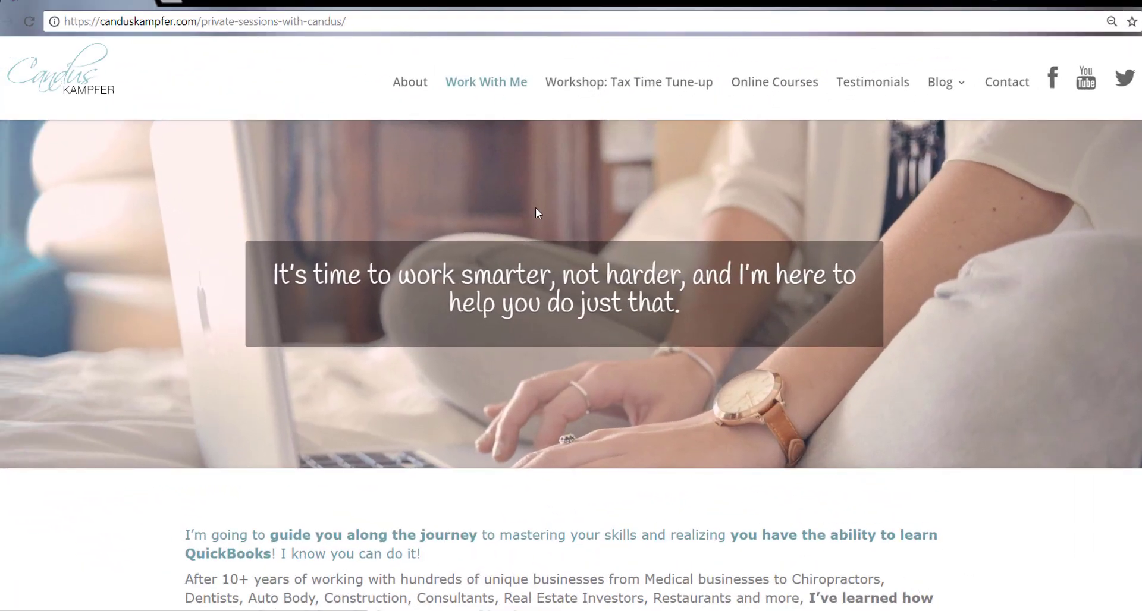
# Scroll the Work With Me page to the QuickBooks Strategy Session and Customize QuickBooks offerings
pyautogui.scroll(-10, 535, 208)
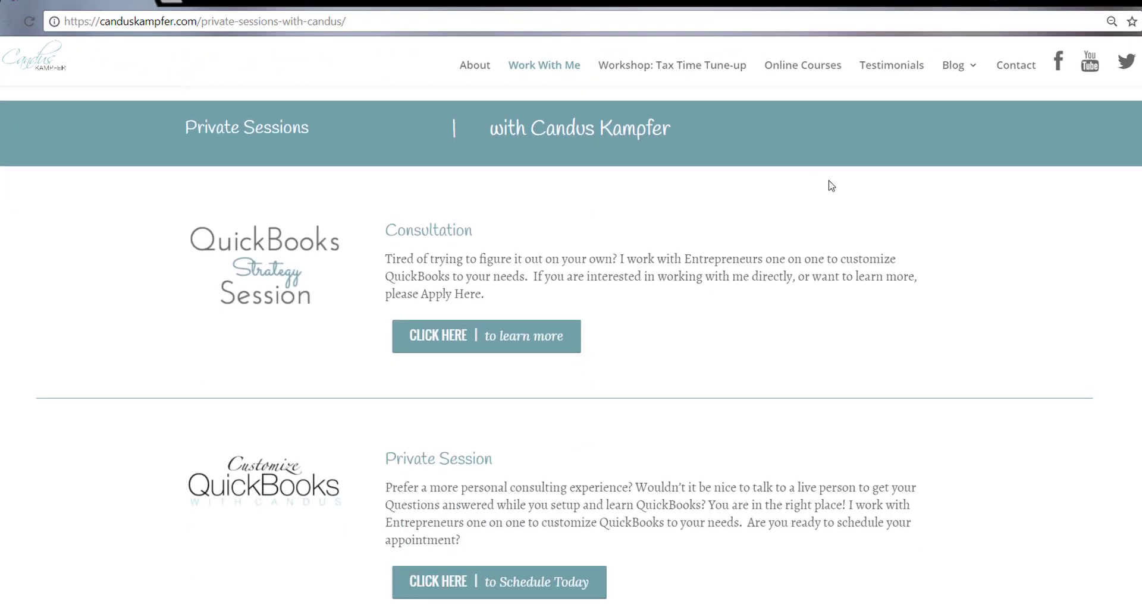
pyautogui.scroll(-1, 828, 183)
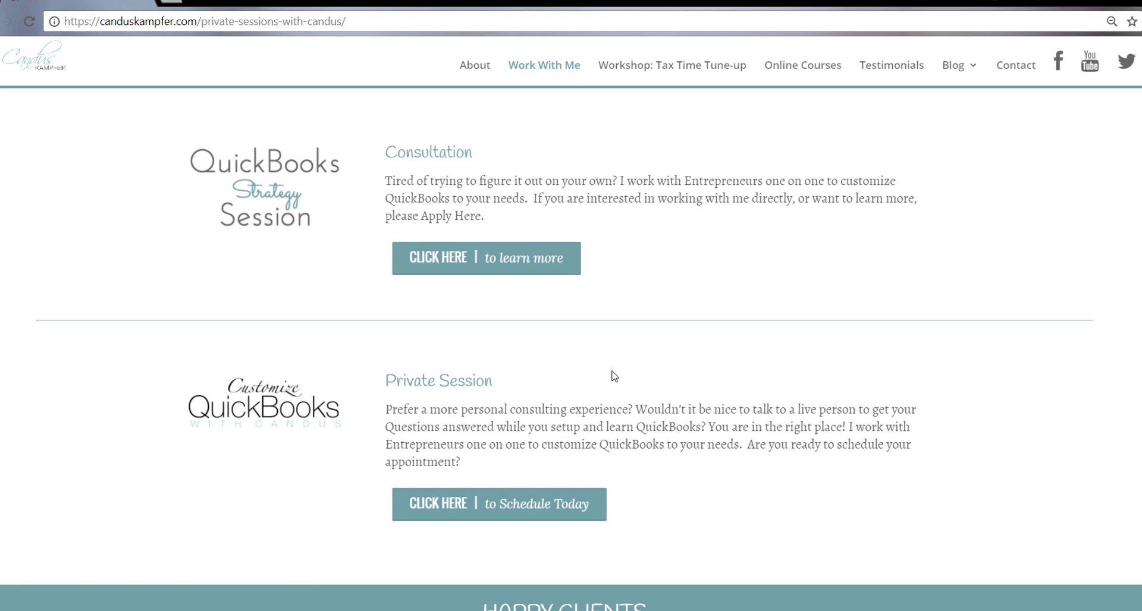